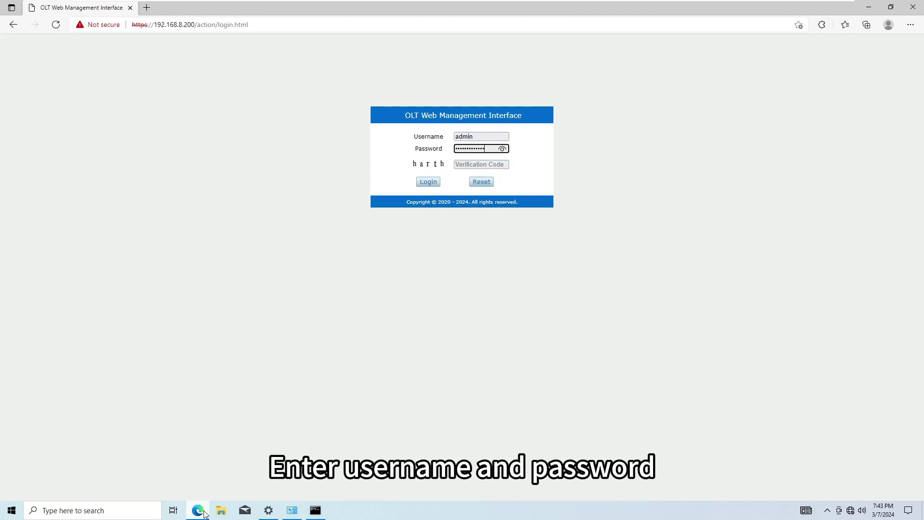
Enter the displayed verification code and log in to the OLT web interface.
{"action": "key", "text": "Tab"}
{"action": "type", "text": "ha"}
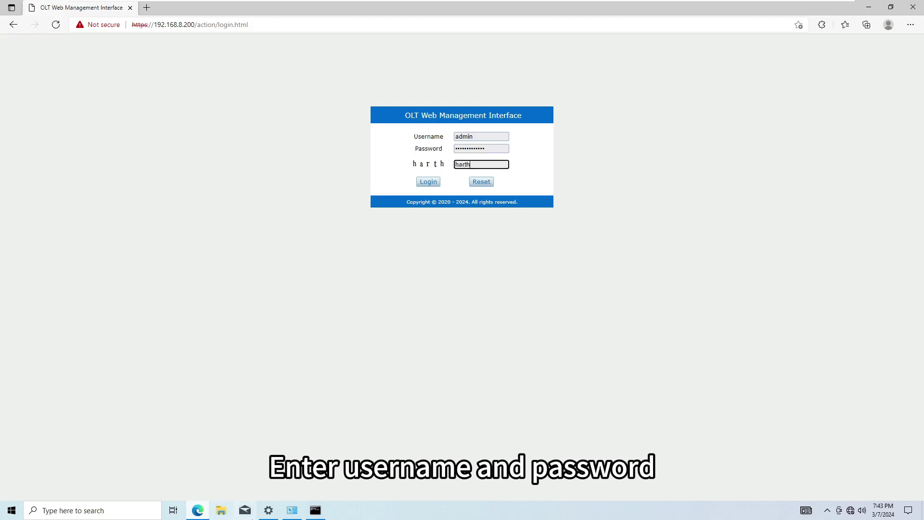
{"action": "left_click", "coordinate": [422, 187]}
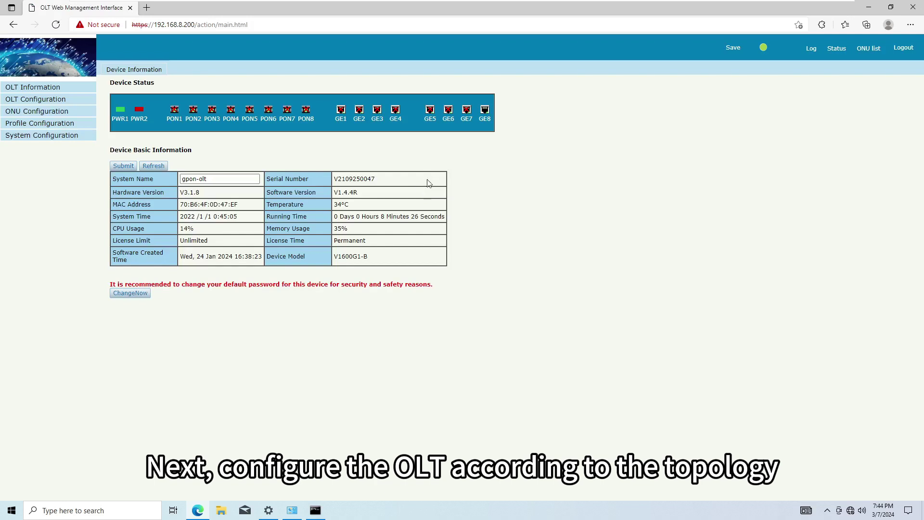
Add VLAN ID 1000 under OLT VLAN settings.
{"action": "left_click", "coordinate": [69, 99]}
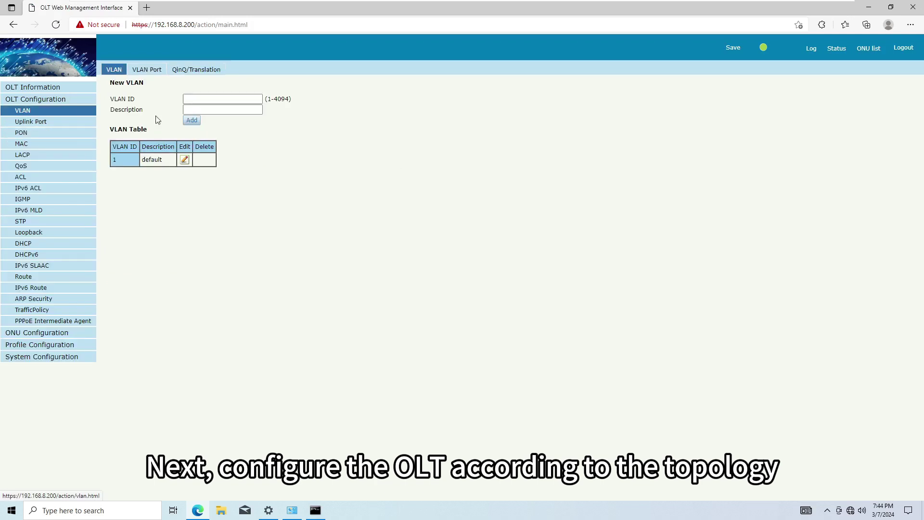
{"action": "left_click", "coordinate": [190, 97]}
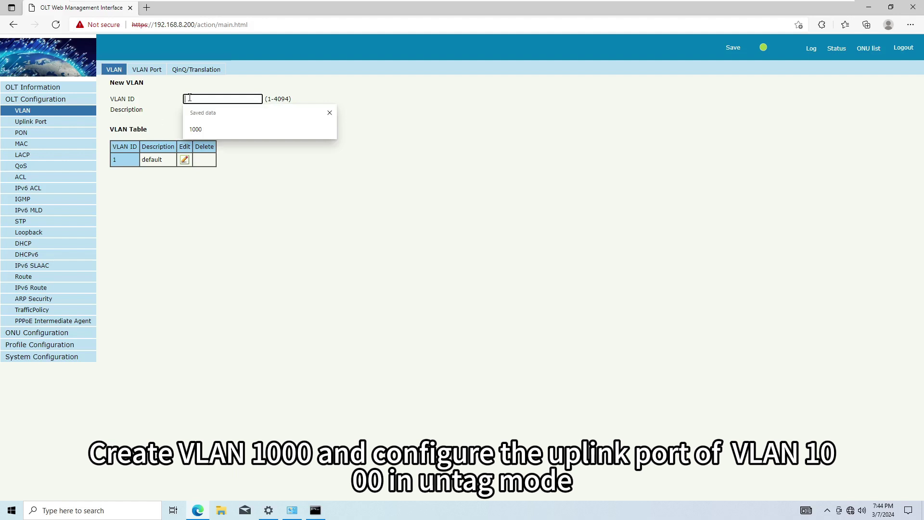
{"action": "type", "text": "1000"}
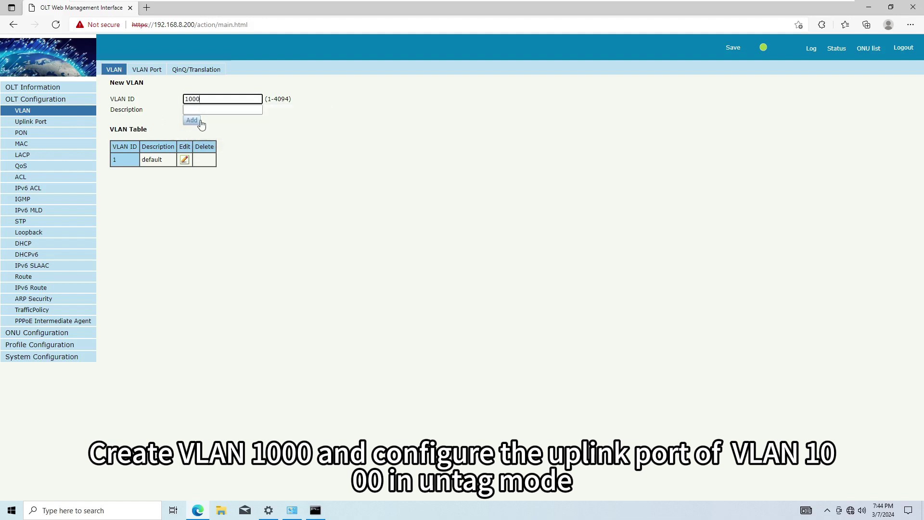
{"action": "left_click", "coordinate": [201, 122]}
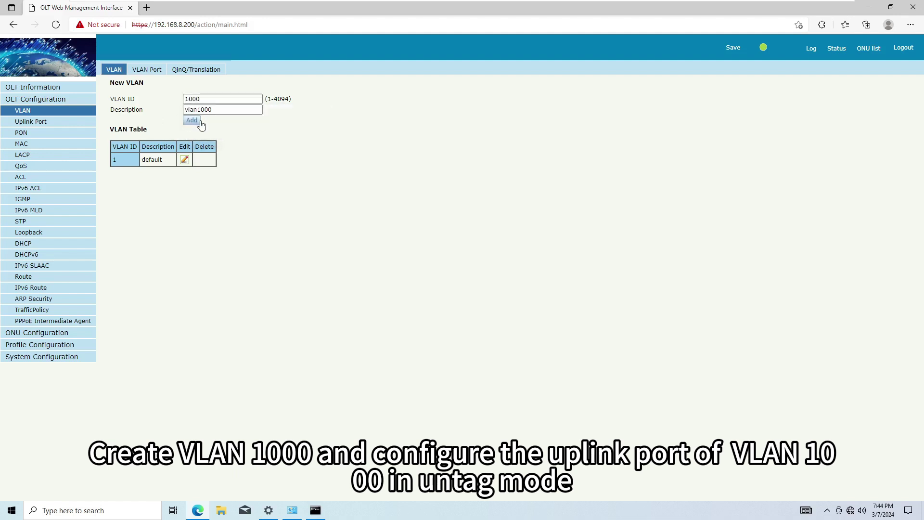
Make GE8 an untagged member port of VLAN 1000 and submit.
{"action": "left_click", "coordinate": [154, 71]}
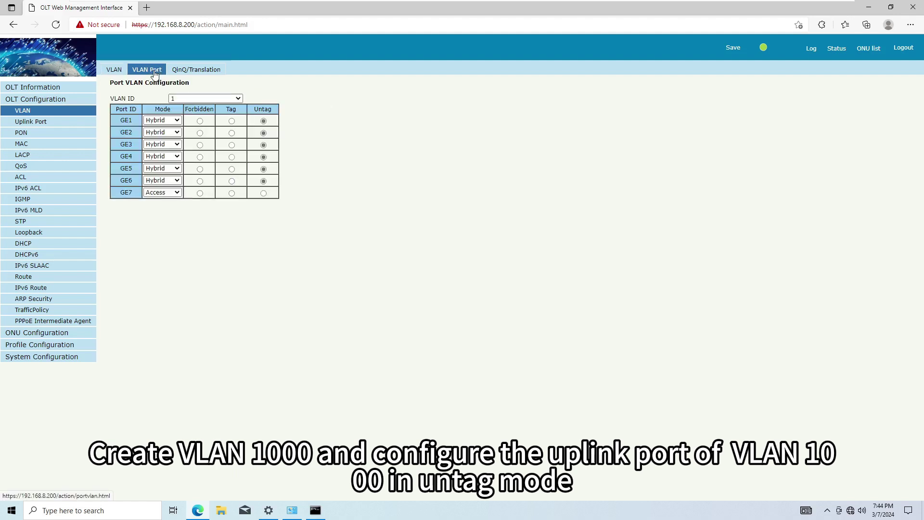
{"action": "left_click", "coordinate": [190, 98]}
{"action": "left_click", "coordinate": [189, 116]}
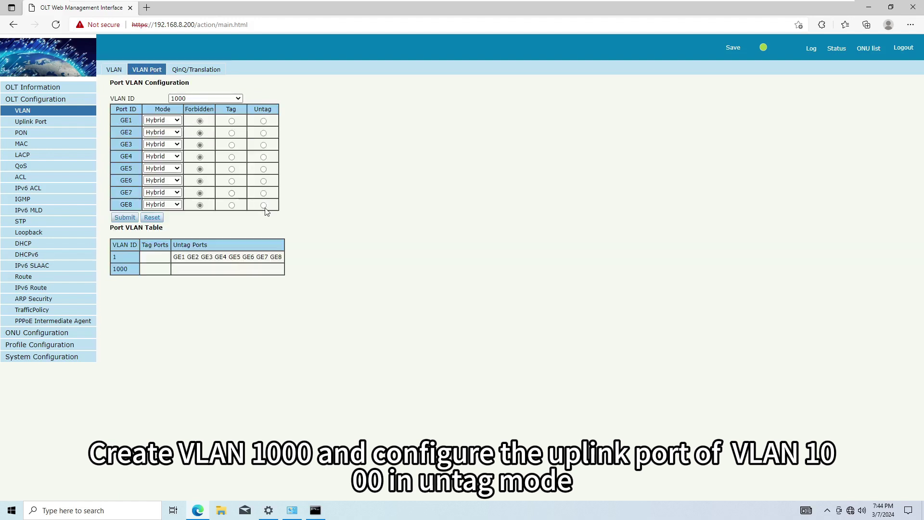
{"action": "left_click", "coordinate": [264, 206]}
{"action": "left_click", "coordinate": [124, 218]}
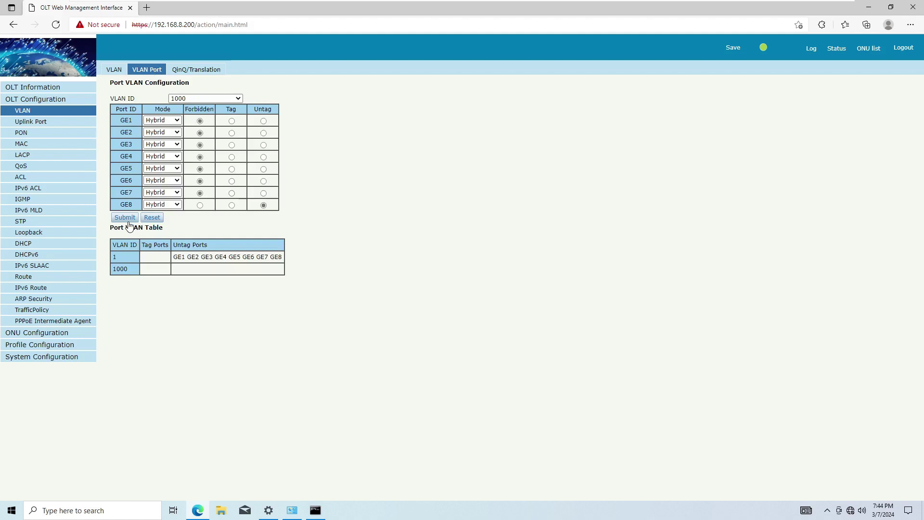
Set uplink port GE8's PVID to 1000 and submit.
{"action": "left_click", "coordinate": [65, 127]}
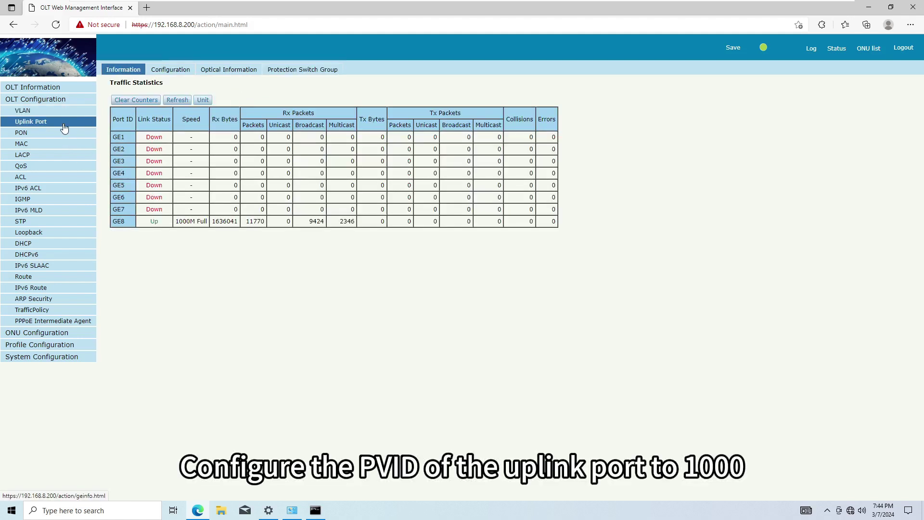
{"action": "left_click", "coordinate": [180, 71]}
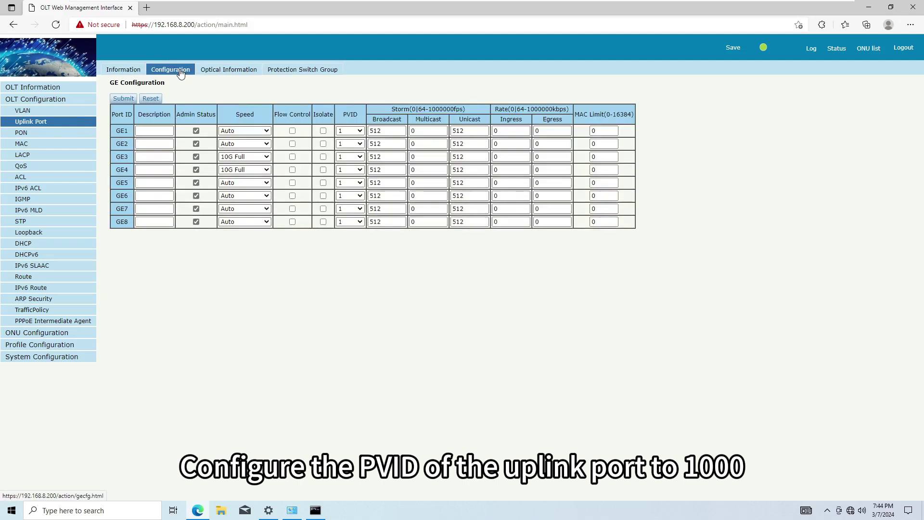
{"action": "left_click", "coordinate": [350, 223]}
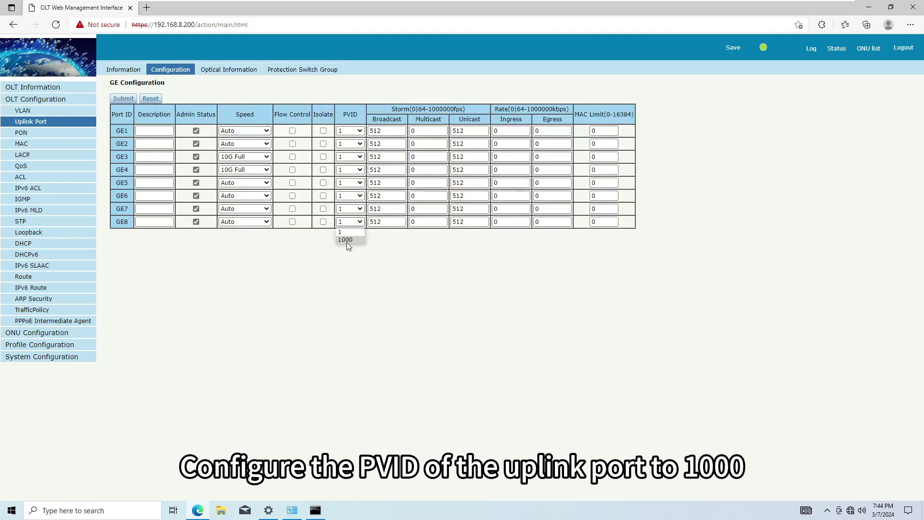
{"action": "left_click", "coordinate": [346, 240]}
{"action": "left_click", "coordinate": [116, 100]}
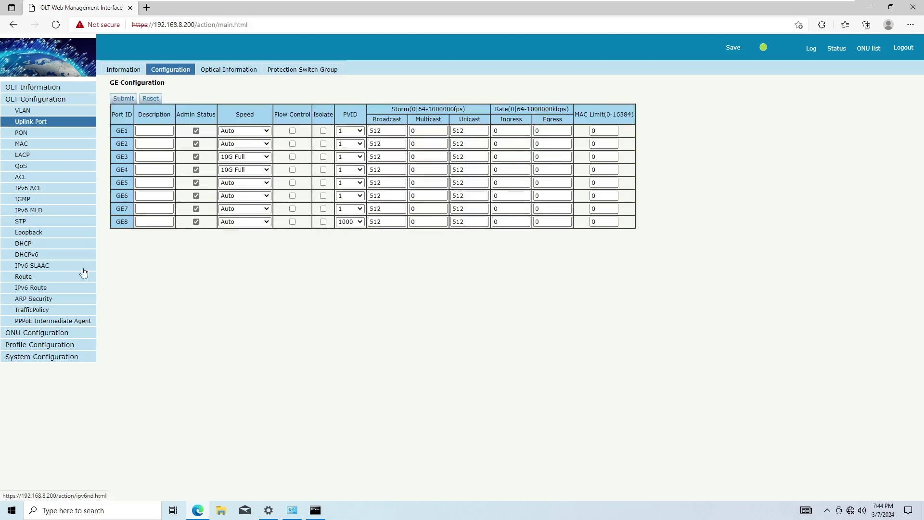
Add DBA profile dba_1 as Type_3 with 1024 Kbps assured and 1024000 Kbps maximum bandwidth.
{"action": "left_click", "coordinate": [67, 345]}
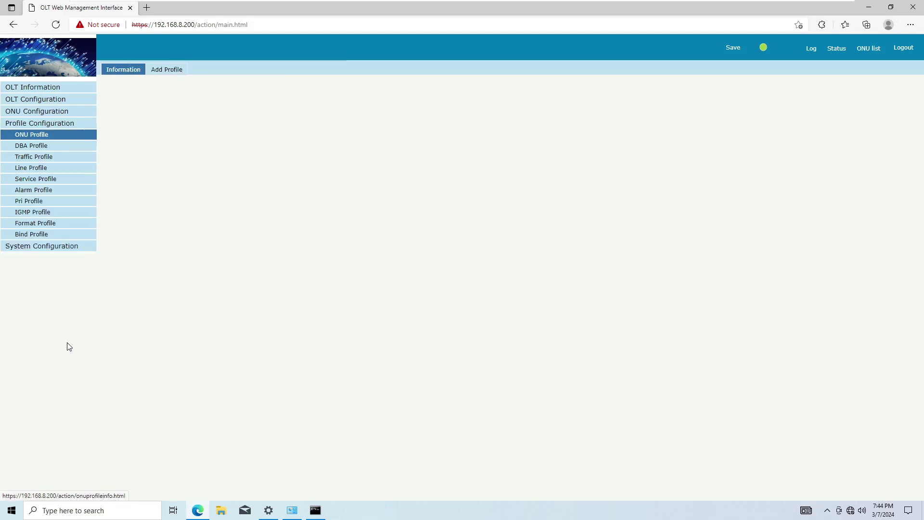
{"action": "left_click", "coordinate": [75, 146]}
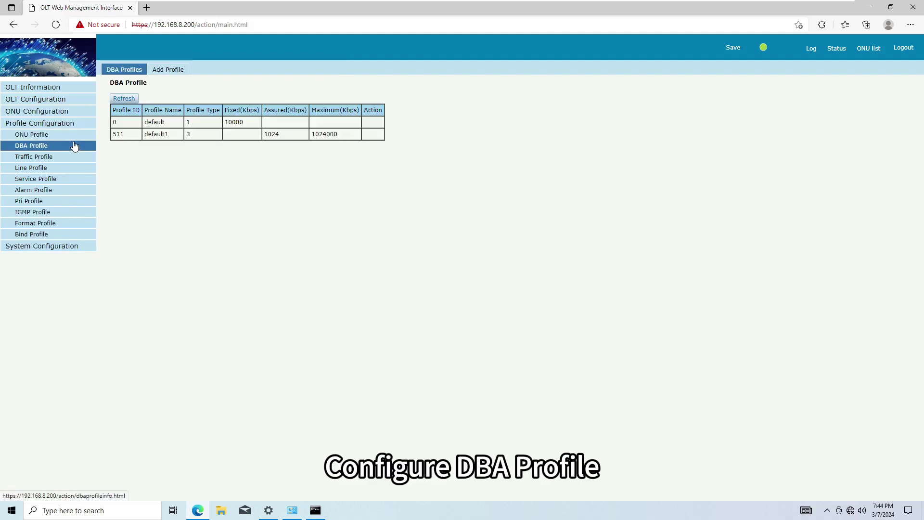
{"action": "left_click", "coordinate": [160, 71]}
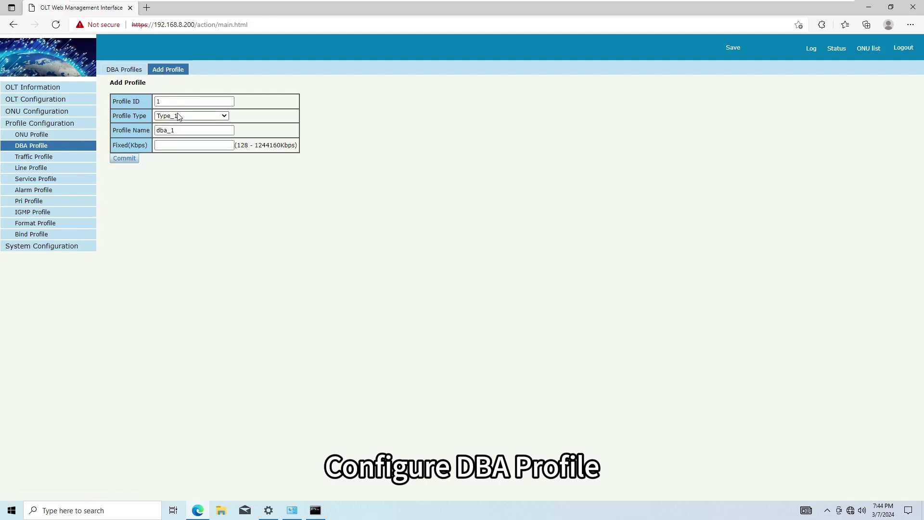
{"action": "left_click", "coordinate": [178, 117]}
{"action": "left_click", "coordinate": [175, 143]}
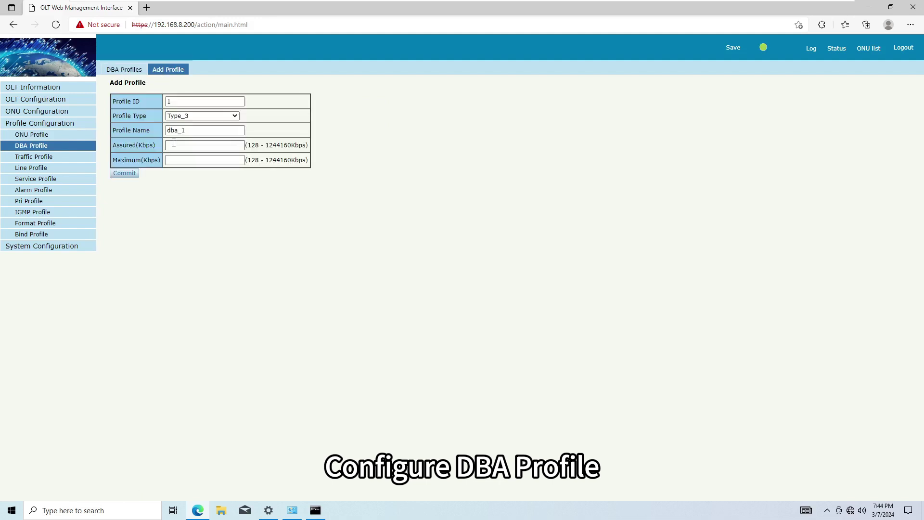
{"action": "left_click", "coordinate": [174, 145]}
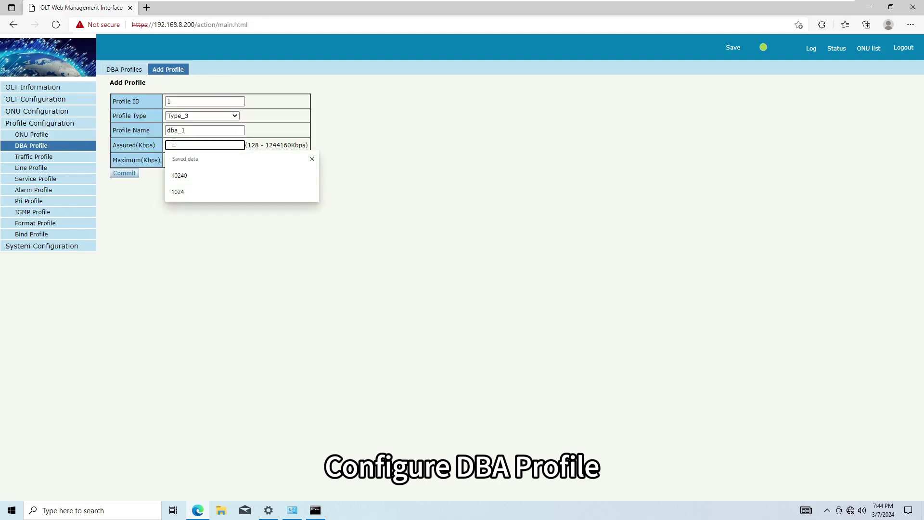
{"action": "key", "text": "Escape"}
{"action": "left_click", "coordinate": [178, 160]}
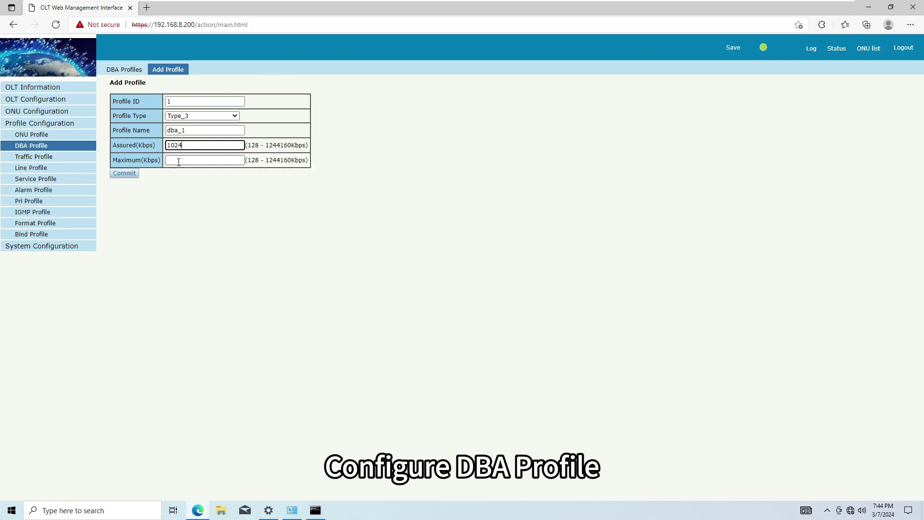
{"action": "type", "text": "102"}
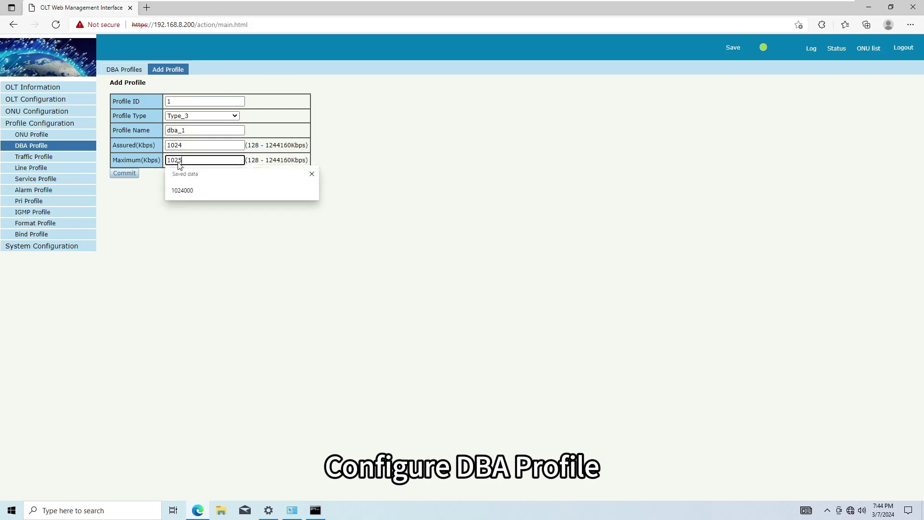
{"action": "type", "text": "4000"}
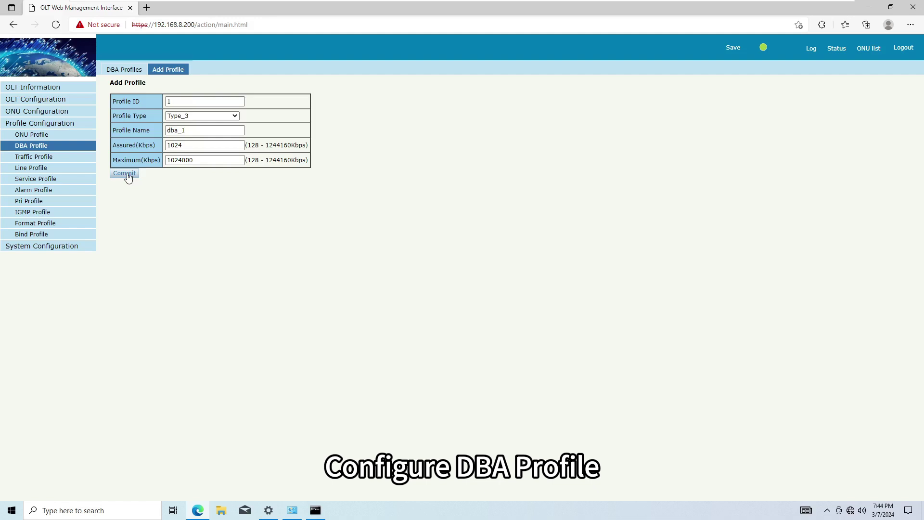
{"action": "left_click", "coordinate": [88, 174]}
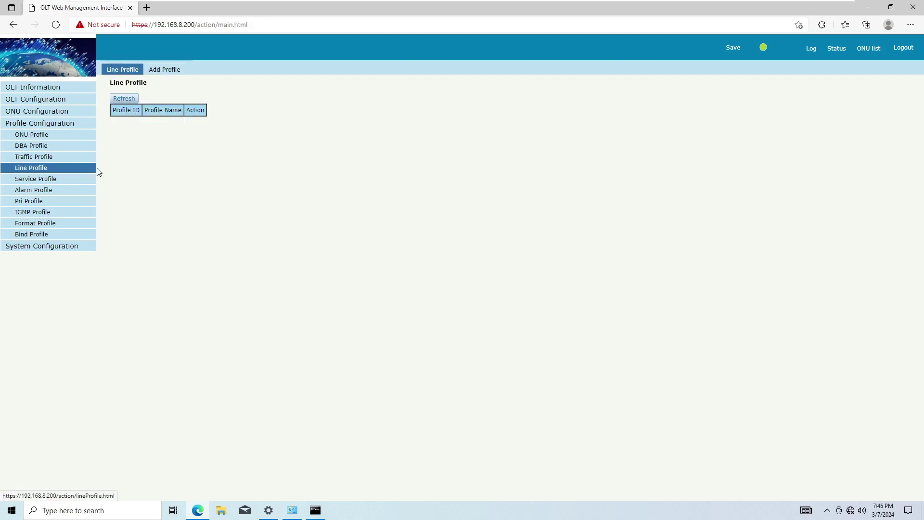
Create line profile line_1 with T-CONT 1 using dba_1 and gemport 1.
{"action": "left_click", "coordinate": [169, 76]}
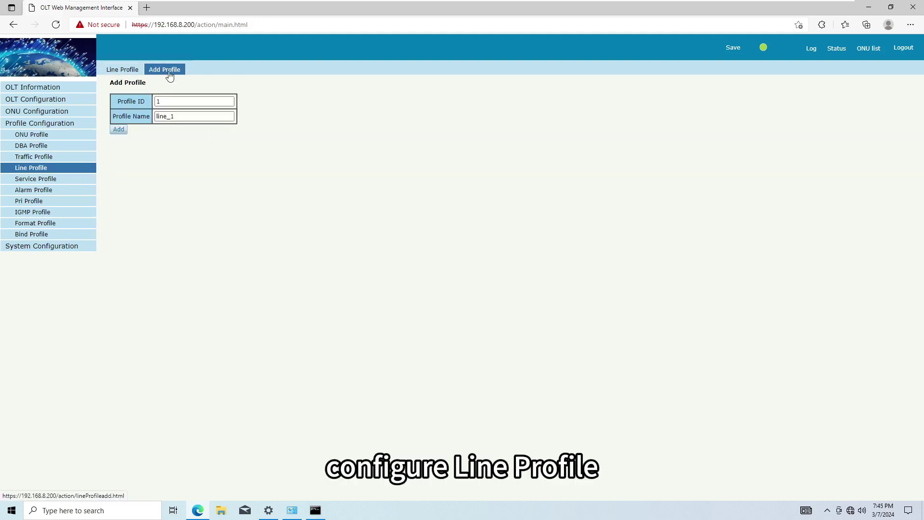
{"action": "left_click", "coordinate": [120, 130]}
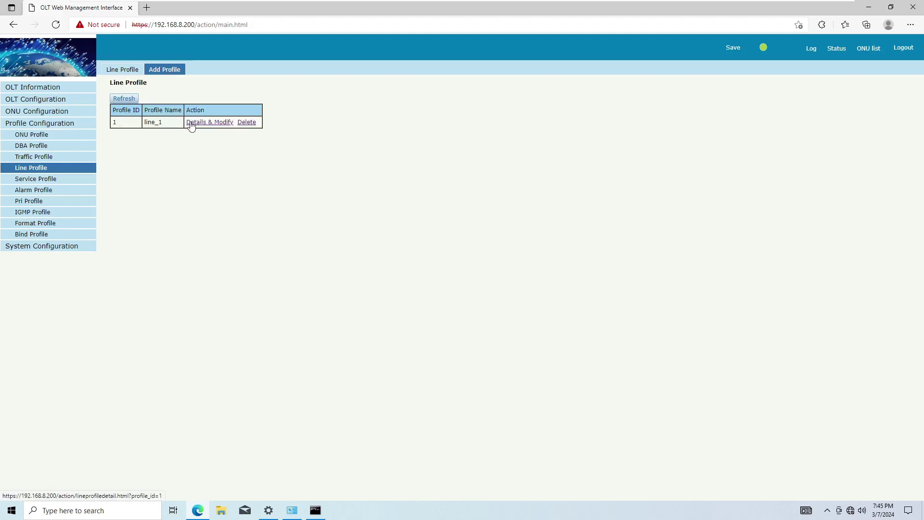
{"action": "left_click", "coordinate": [192, 123]}
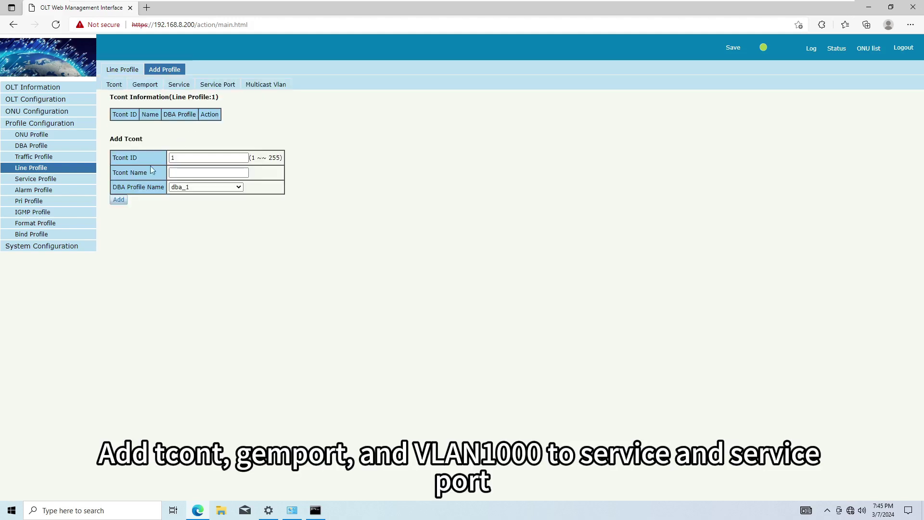
{"action": "left_click", "coordinate": [118, 199]}
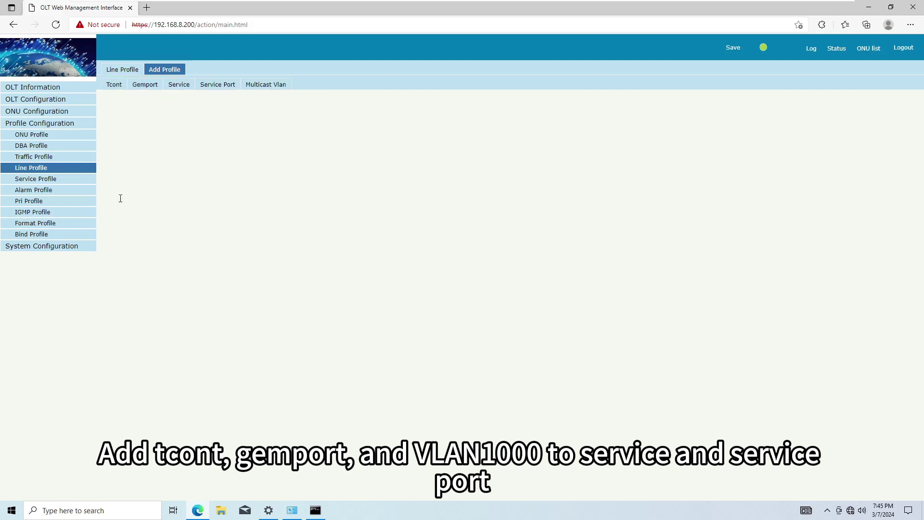
{"action": "left_click", "coordinate": [146, 87]}
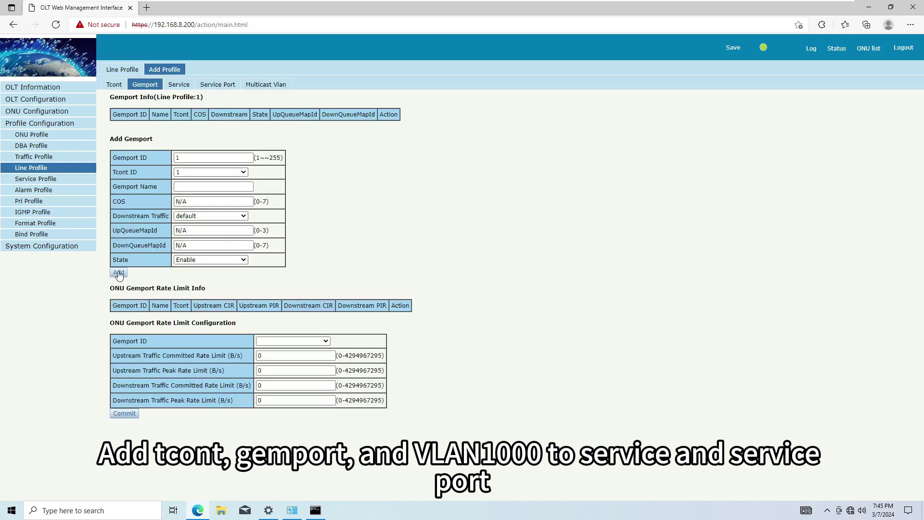
{"action": "left_click", "coordinate": [119, 273]}
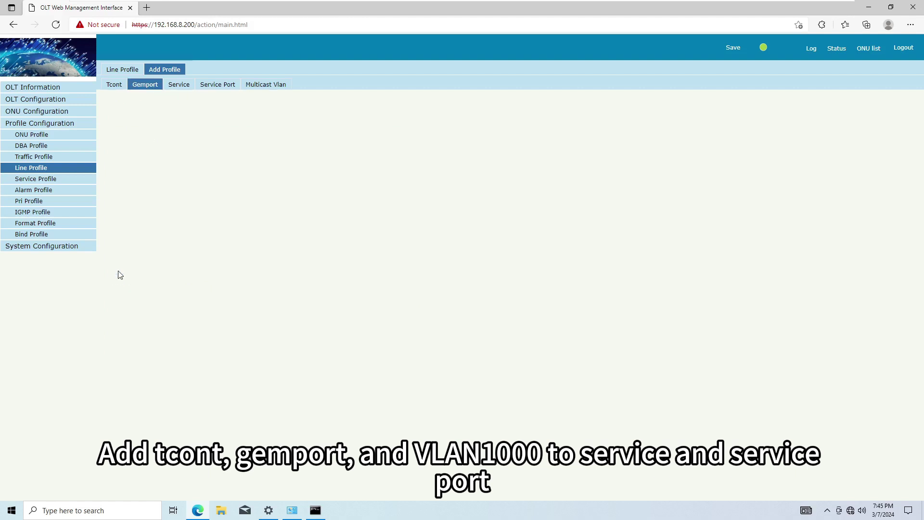
Add service ser_1 to line_1 with VLAN list 1000.
{"action": "left_click", "coordinate": [179, 86]}
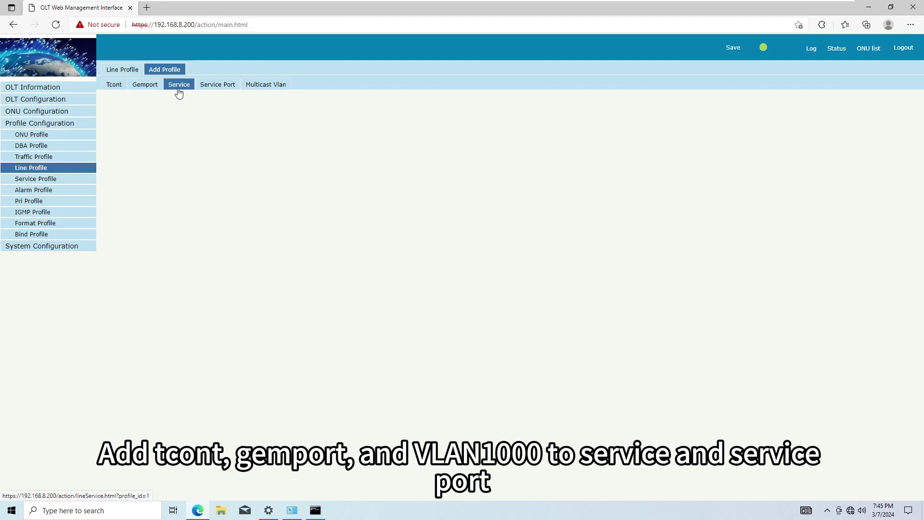
{"action": "left_click", "coordinate": [180, 199]}
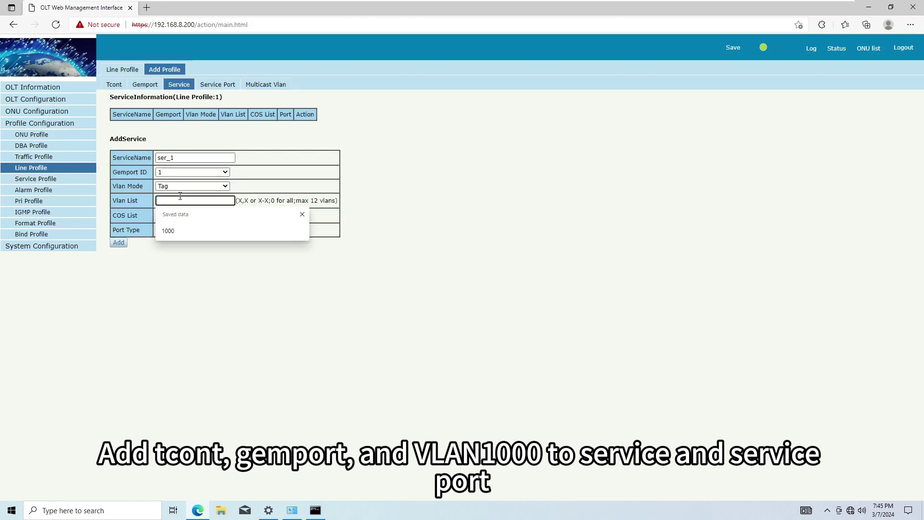
{"action": "type", "text": "1000"}
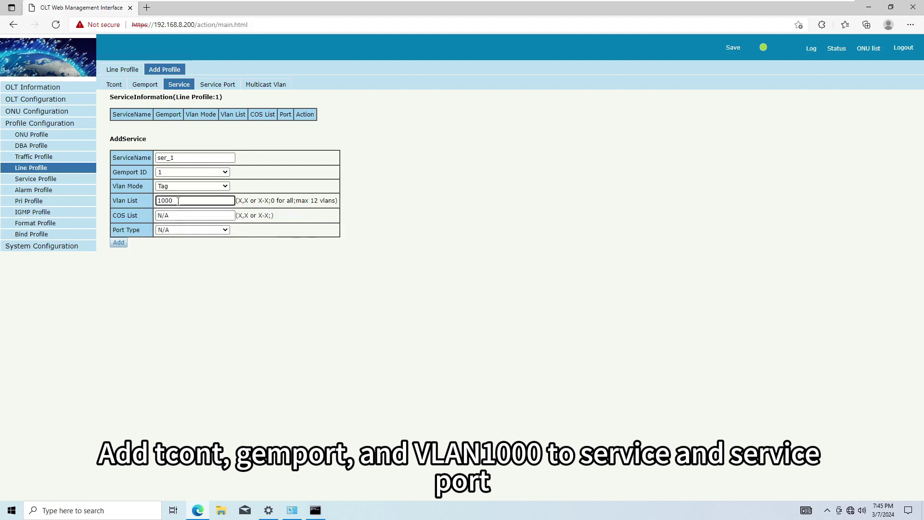
{"action": "left_click", "coordinate": [121, 244]}
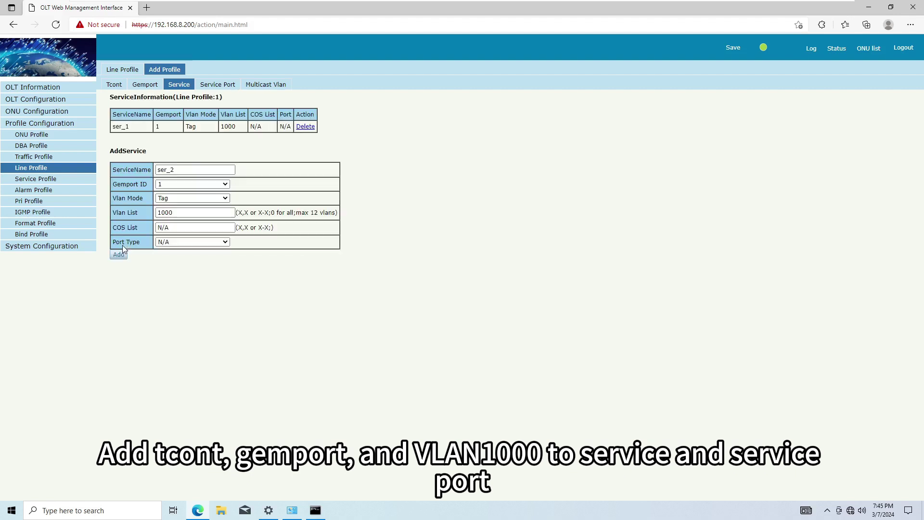
Add service port 1 with user VLAN 1000 and translate VLAN 1000.
{"action": "left_click", "coordinate": [224, 88]}
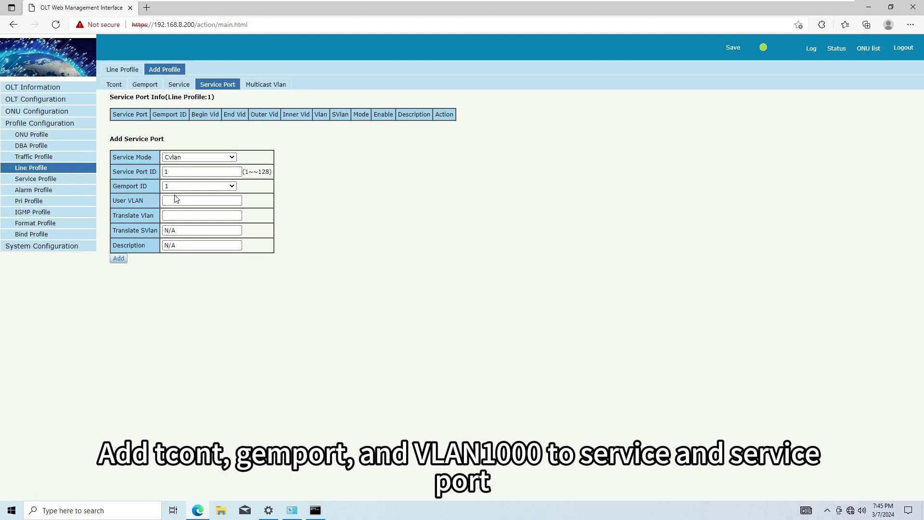
{"action": "left_click", "coordinate": [173, 200]}
{"action": "type", "text": "1000"}
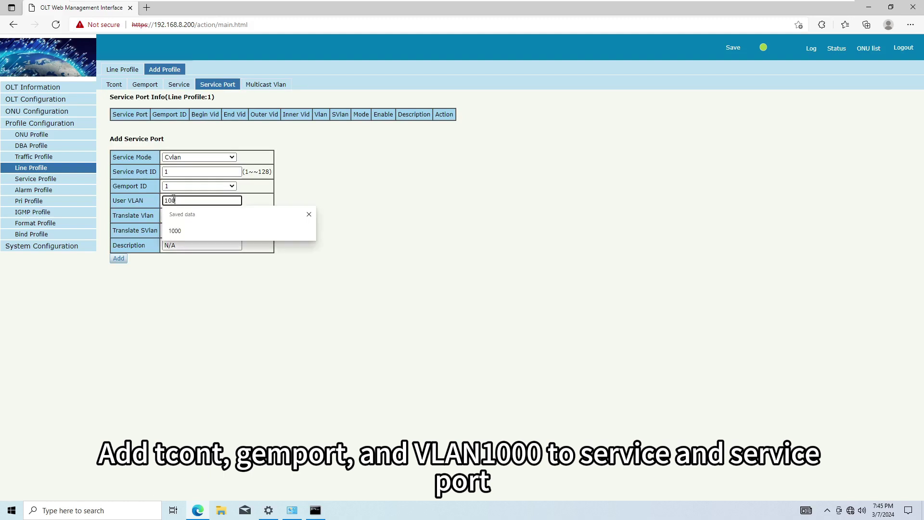
{"action": "left_click", "coordinate": [176, 212]}
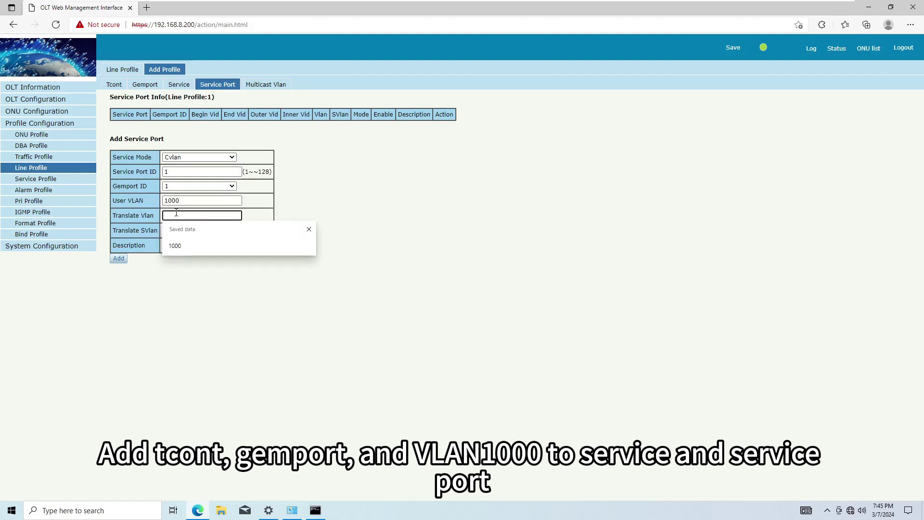
{"action": "type", "text": "1000"}
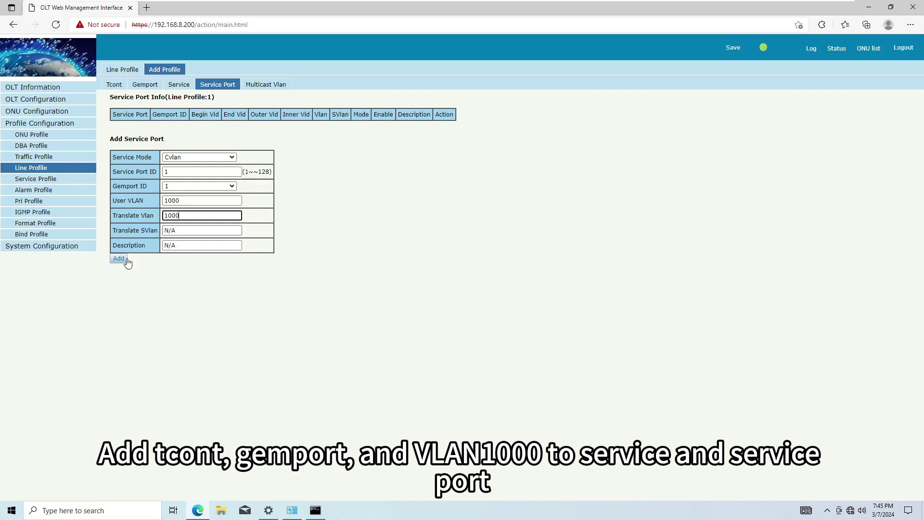
{"action": "left_click", "coordinate": [119, 259]}
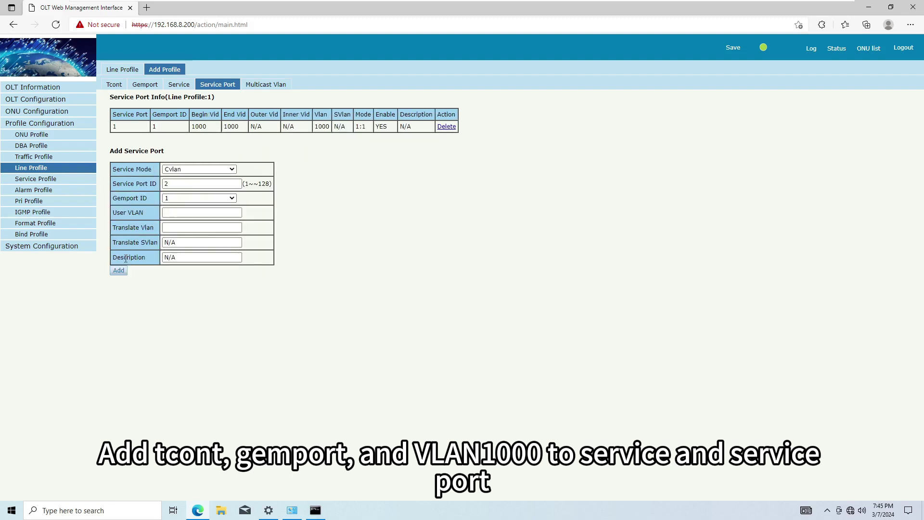
Create a new service profile named srv_1.
{"action": "left_click", "coordinate": [78, 178]}
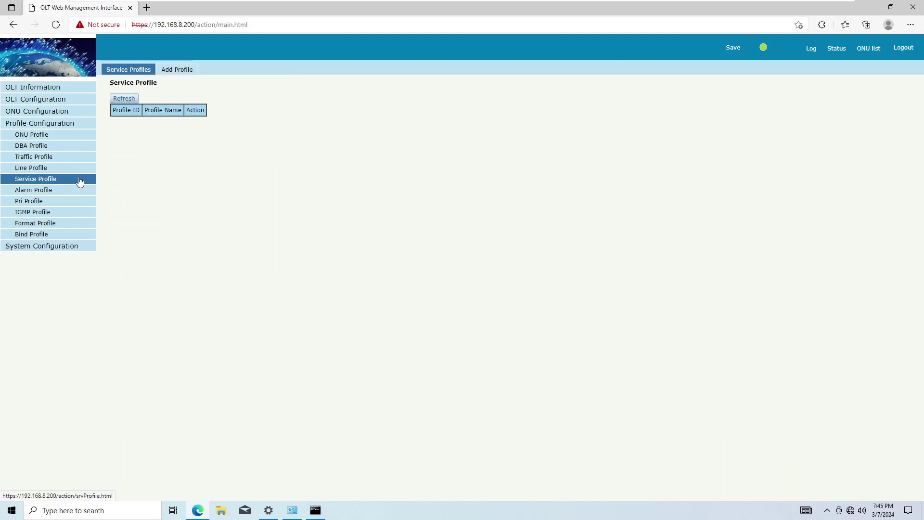
{"action": "left_click", "coordinate": [179, 75]}
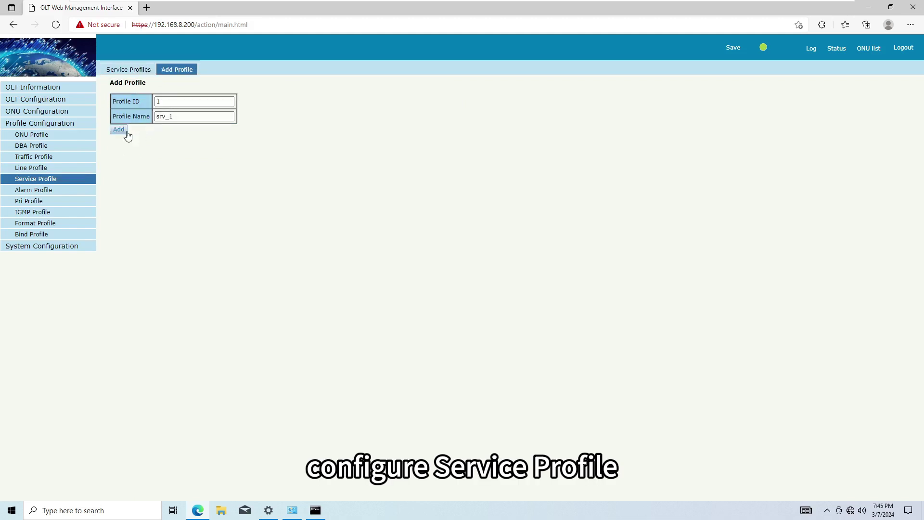
{"action": "left_click", "coordinate": [126, 132]}
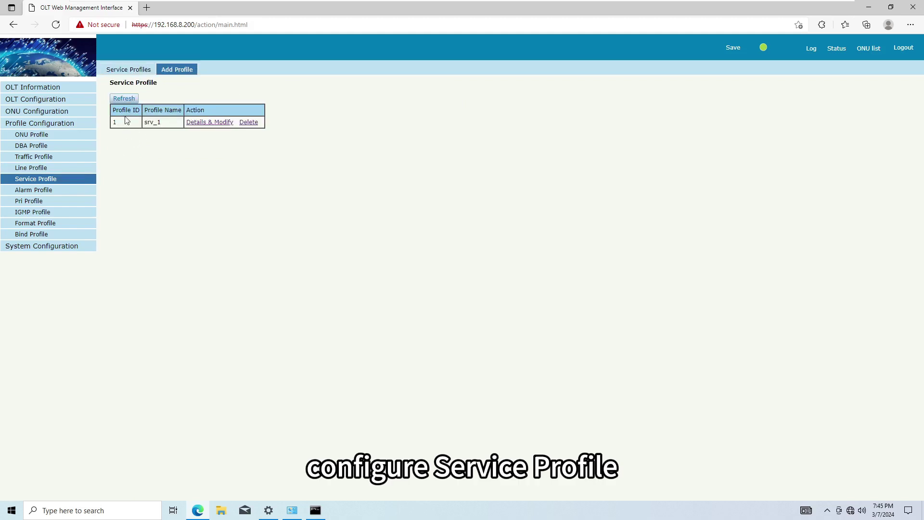
{"action": "left_click", "coordinate": [127, 70]}
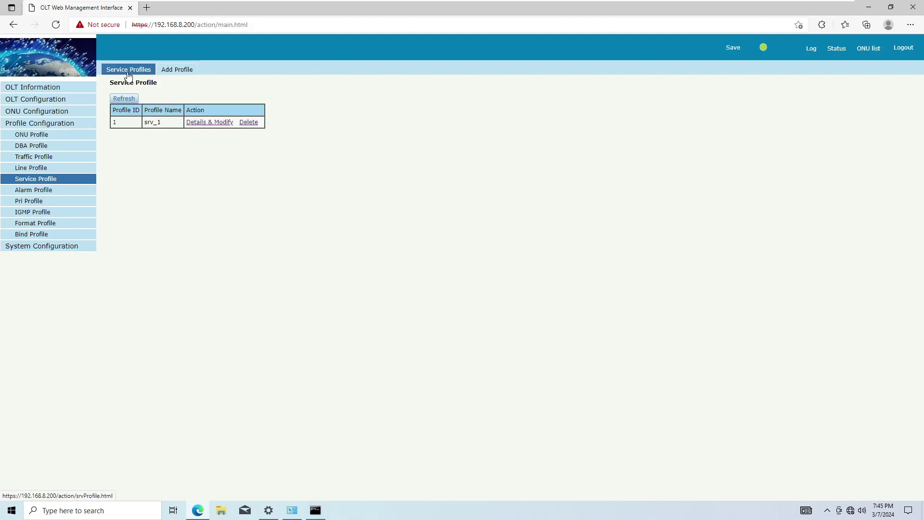
In srv_1, bind Ethernet port 1 to VLAN 1000 in Tag mode.
{"action": "left_click", "coordinate": [215, 123]}
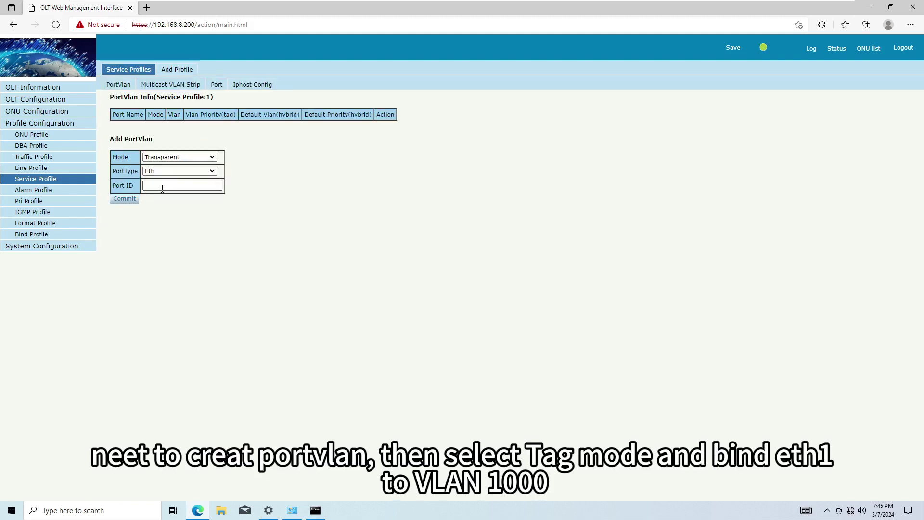
{"action": "left_click", "coordinate": [163, 186]}
{"action": "left_click", "coordinate": [179, 157]}
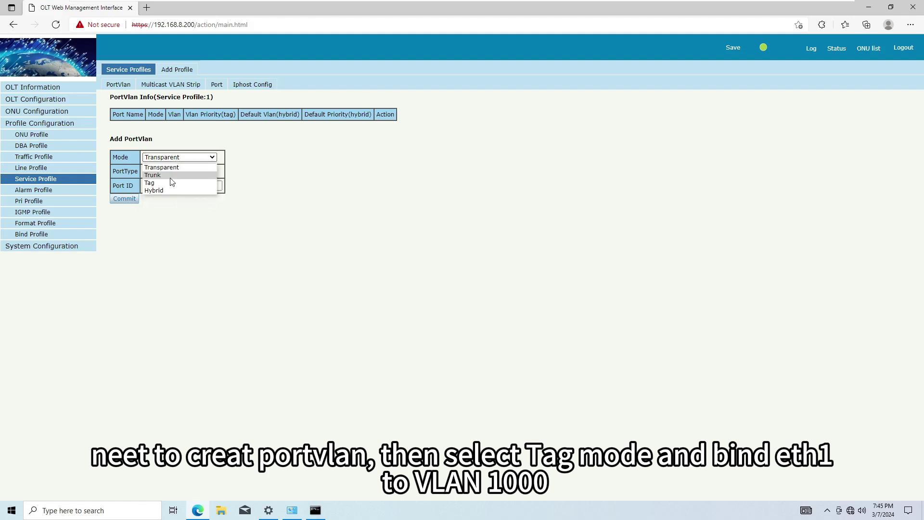
{"action": "left_click", "coordinate": [170, 186]}
{"action": "left_click", "coordinate": [169, 184]}
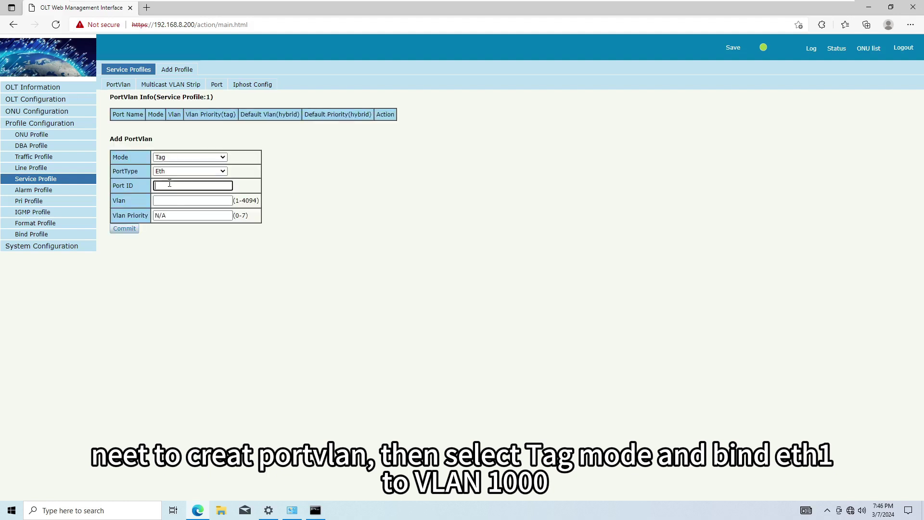
{"action": "type", "text": "1"}
{"action": "left_click", "coordinate": [179, 200]}
{"action": "type", "text": "1000"}
{"action": "left_click", "coordinate": [131, 230]}
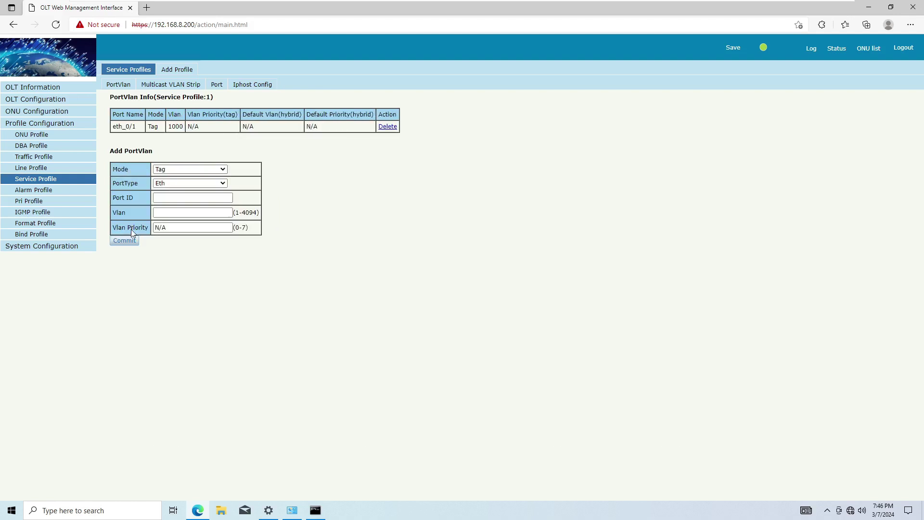
Set PON1 auto-learn to line profile line_1 and service profile srv_1, confirming the apply.
{"action": "left_click", "coordinate": [70, 112]}
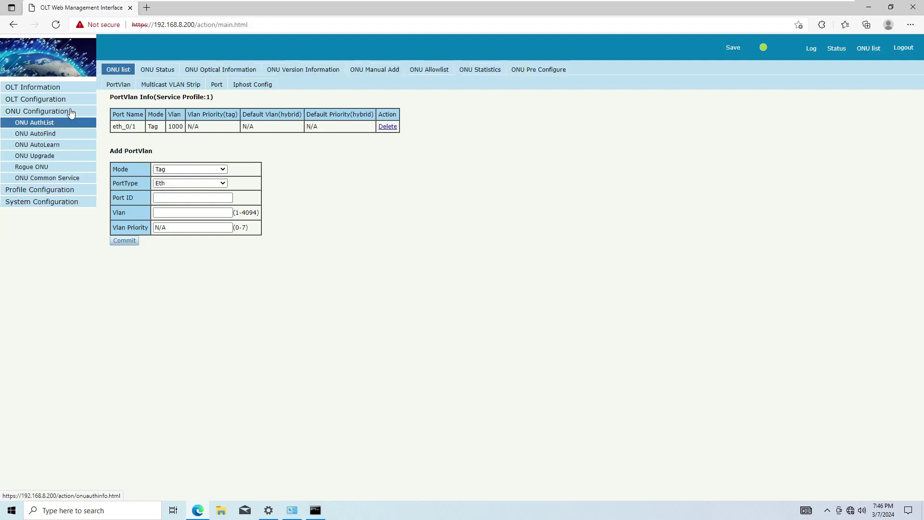
{"action": "left_click", "coordinate": [70, 144]}
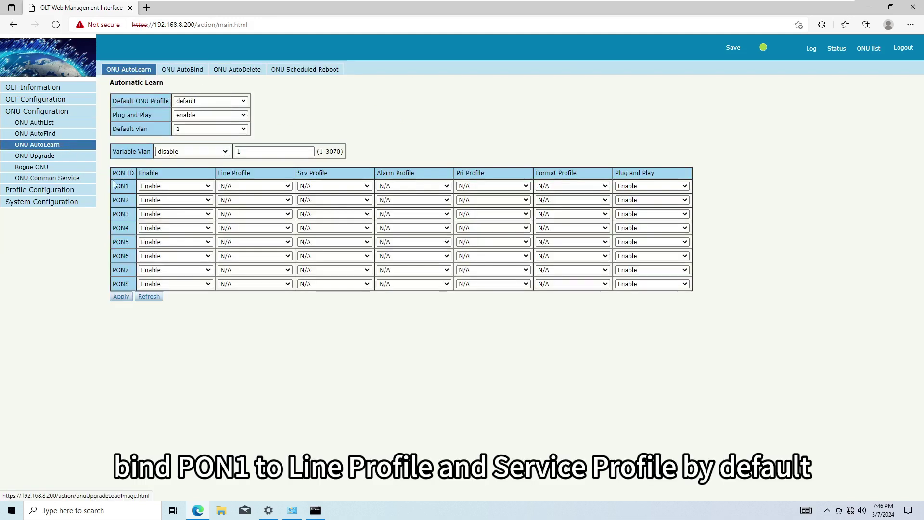
{"action": "left_click", "coordinate": [236, 187]}
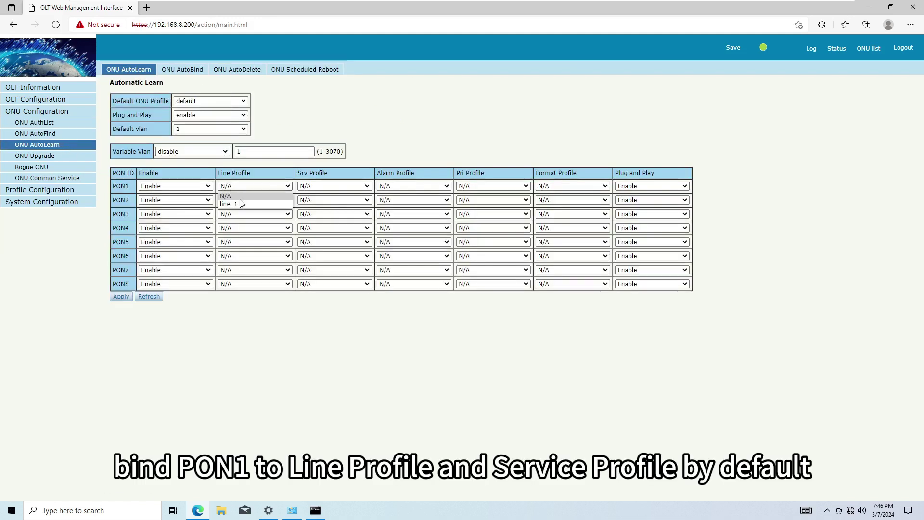
{"action": "left_click", "coordinate": [241, 203]}
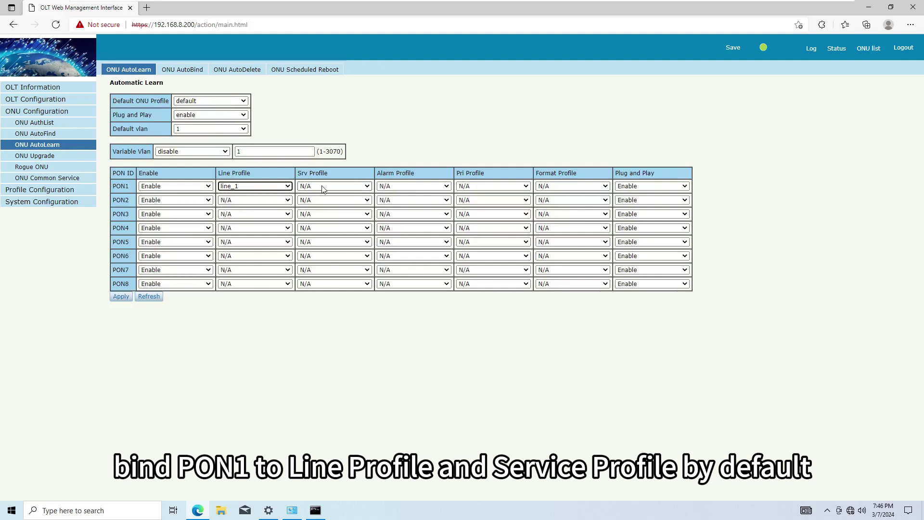
{"action": "left_click", "coordinate": [321, 187]}
{"action": "left_click", "coordinate": [322, 203]}
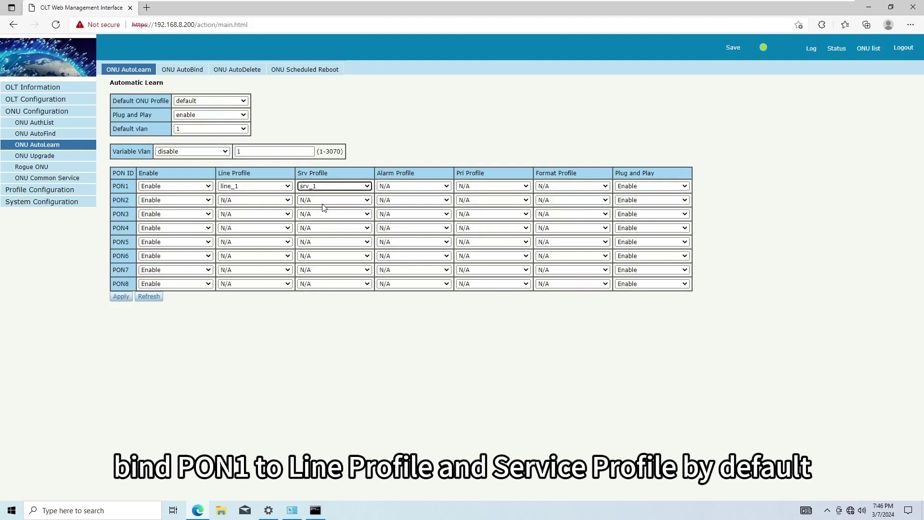
{"action": "left_click", "coordinate": [121, 297]}
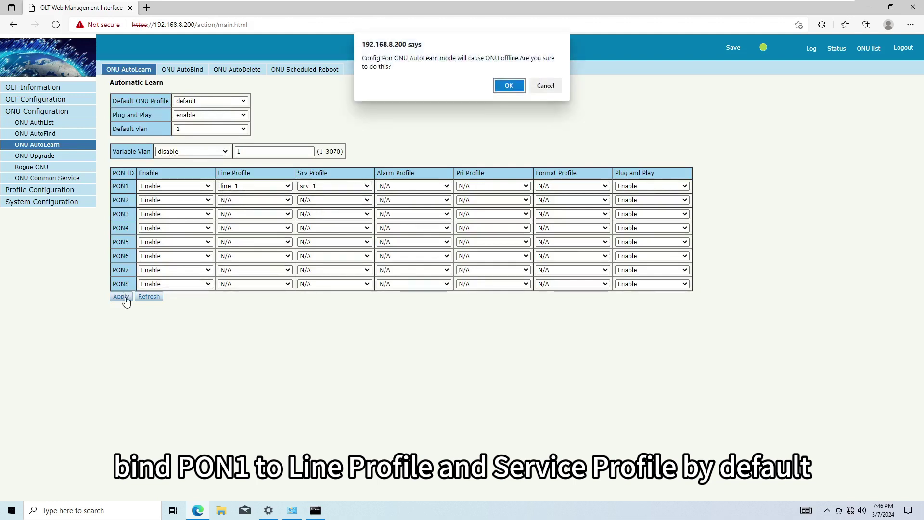
{"action": "left_click", "coordinate": [509, 86]}
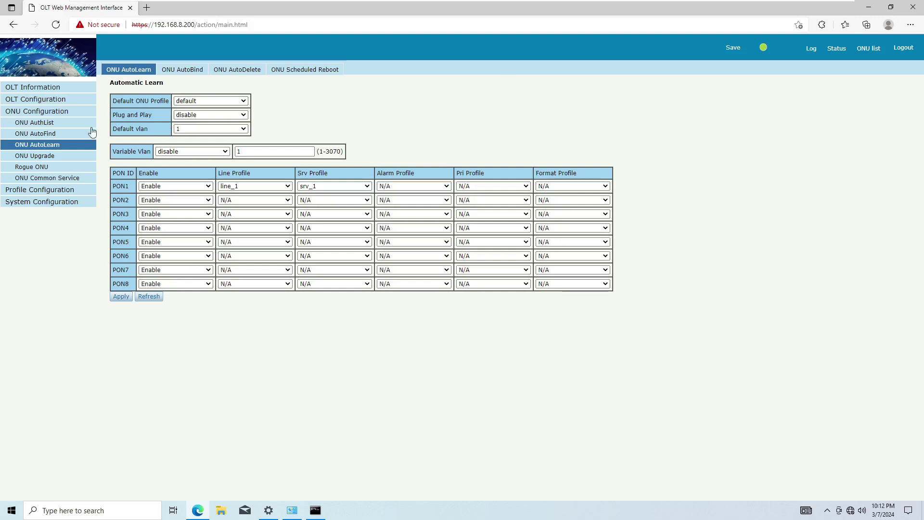
Check ONU GPON0/1:1 reached the working phase and shows Online in the authenticated list.
{"action": "left_click", "coordinate": [53, 127]}
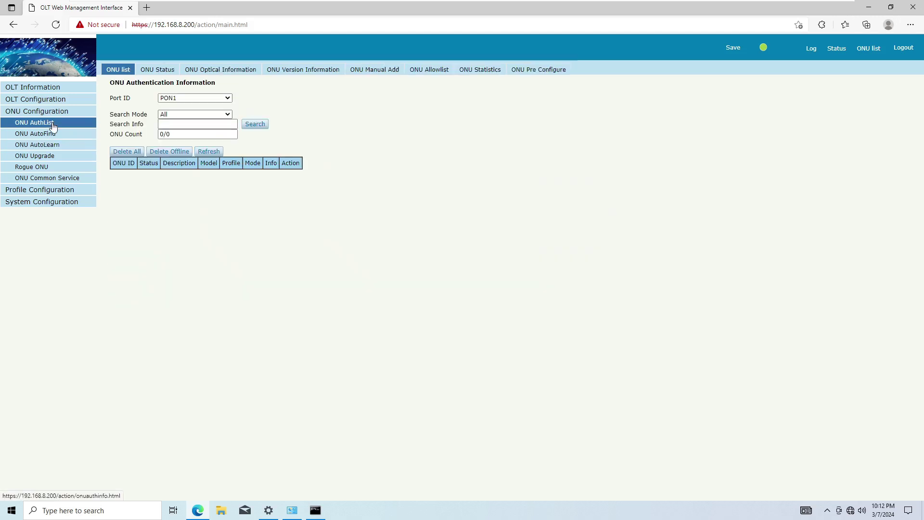
{"action": "left_click", "coordinate": [154, 77]}
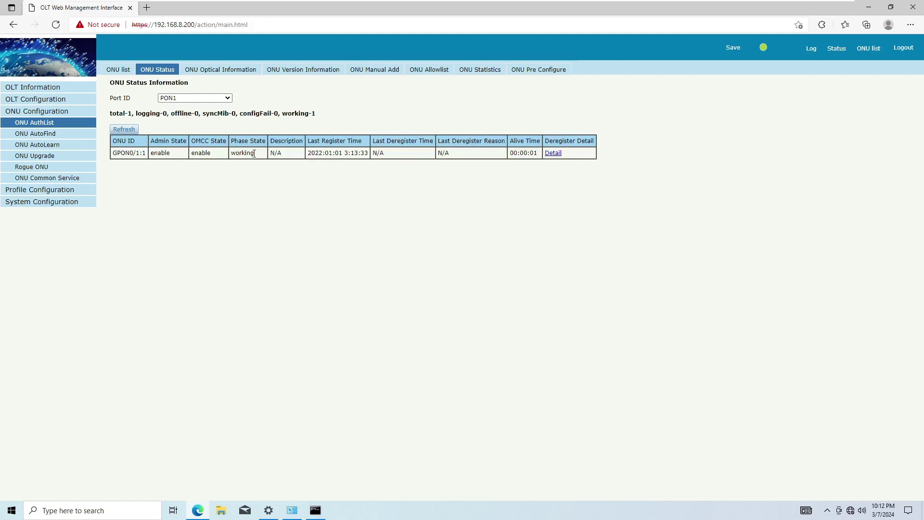
{"action": "left_click_drag", "start_coordinate": [256, 153], "coordinate": [236, 153]}
{"action": "left_click", "coordinate": [235, 188]}
{"action": "left_click", "coordinate": [128, 76]}
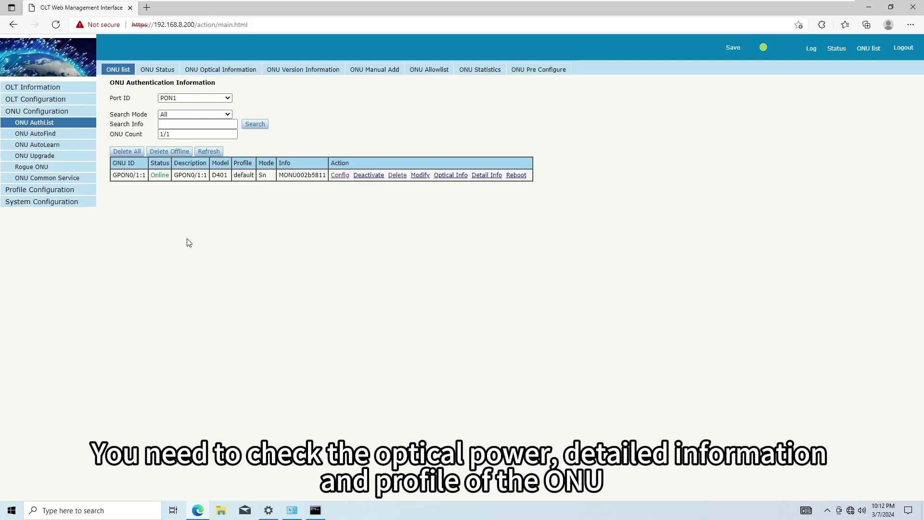
{"action": "left_click", "coordinate": [228, 73]}
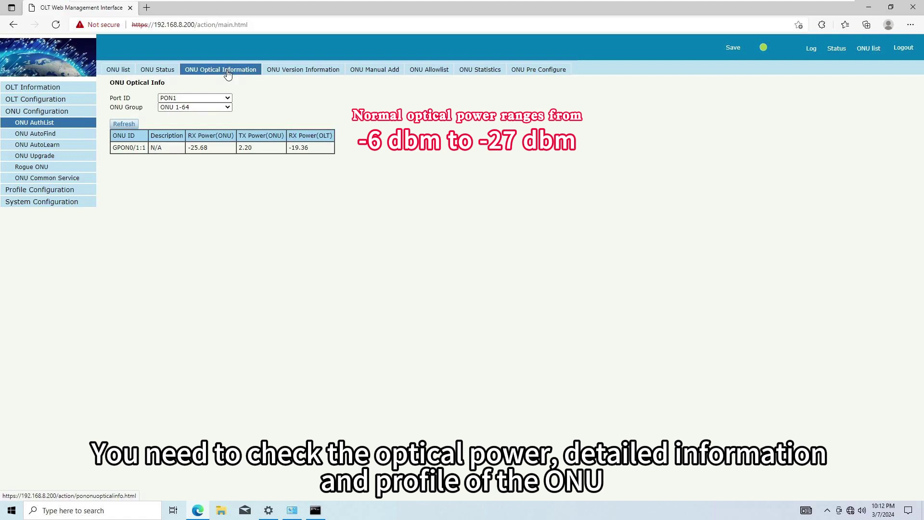
{"action": "left_click", "coordinate": [118, 69]}
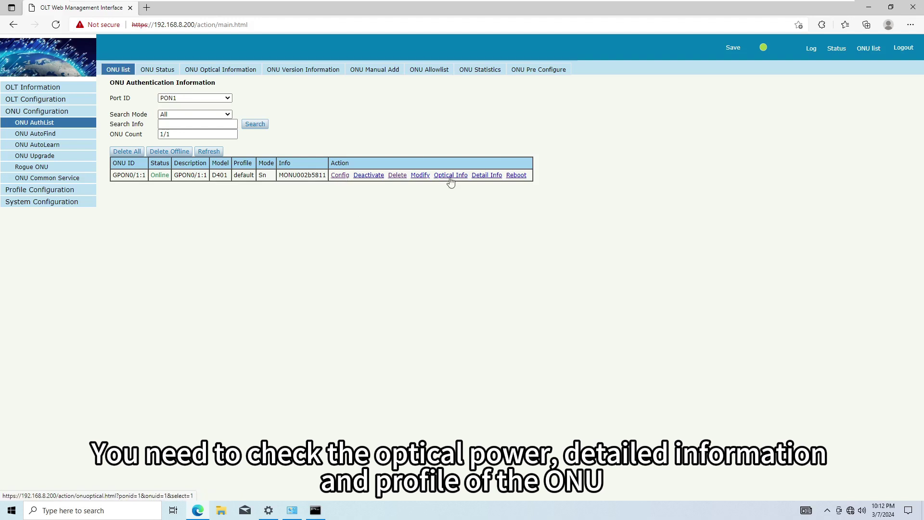
{"action": "left_click", "coordinate": [490, 177]}
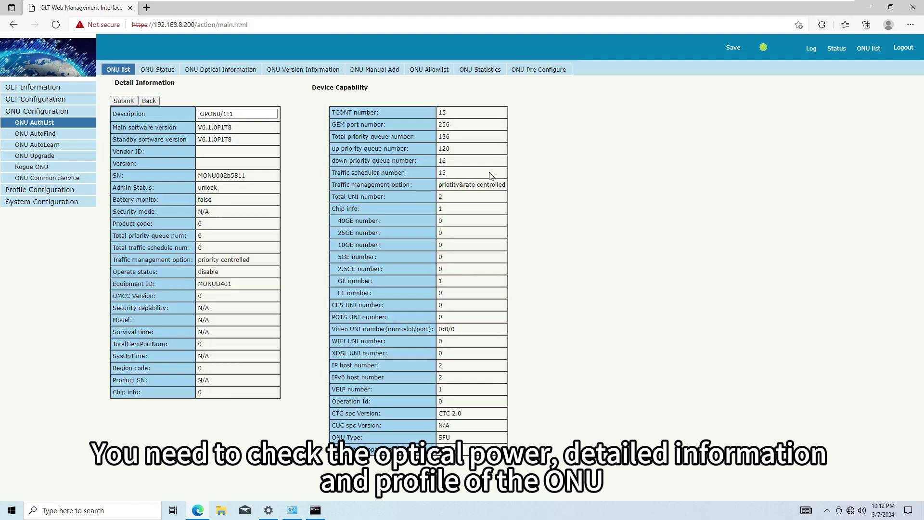
{"action": "left_click", "coordinate": [149, 101]}
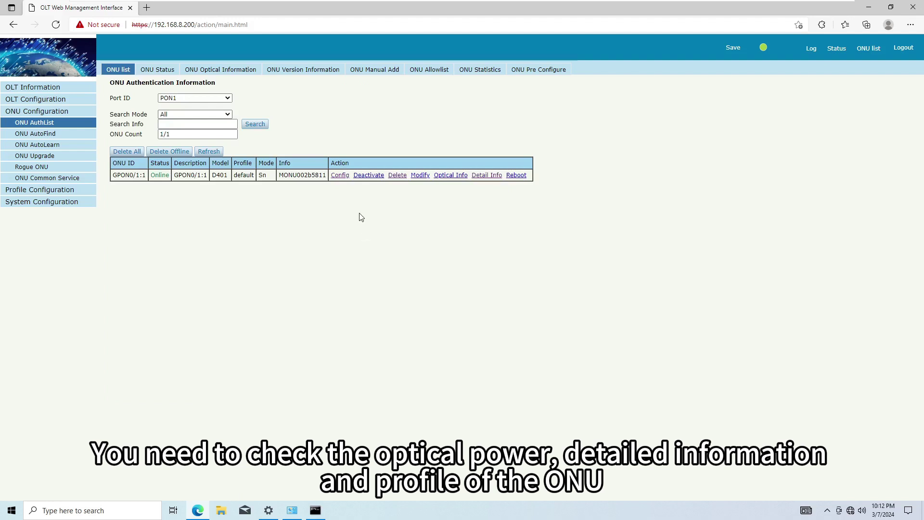
Review ONU GPON0/1:1's Tcont, gemport, VLAN 1000 service, service port and port VLAN settings.
{"action": "left_click", "coordinate": [340, 177]}
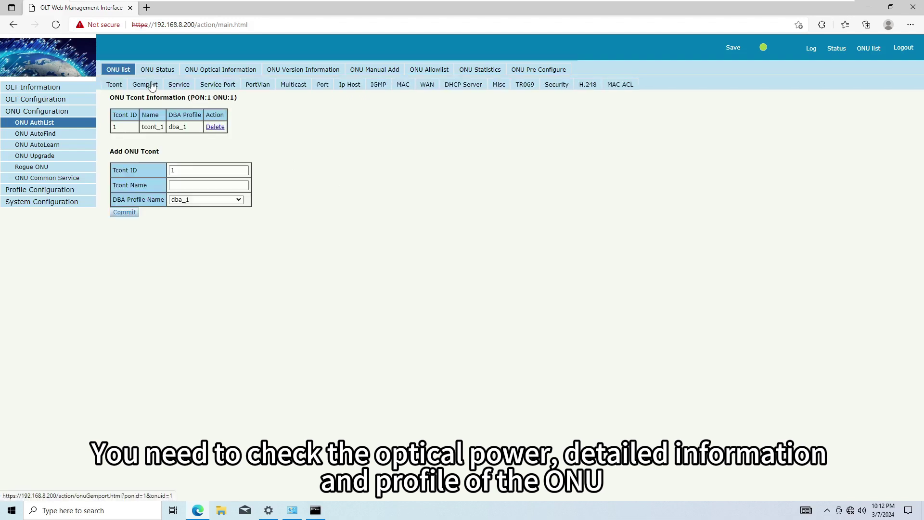
{"action": "left_click", "coordinate": [152, 86]}
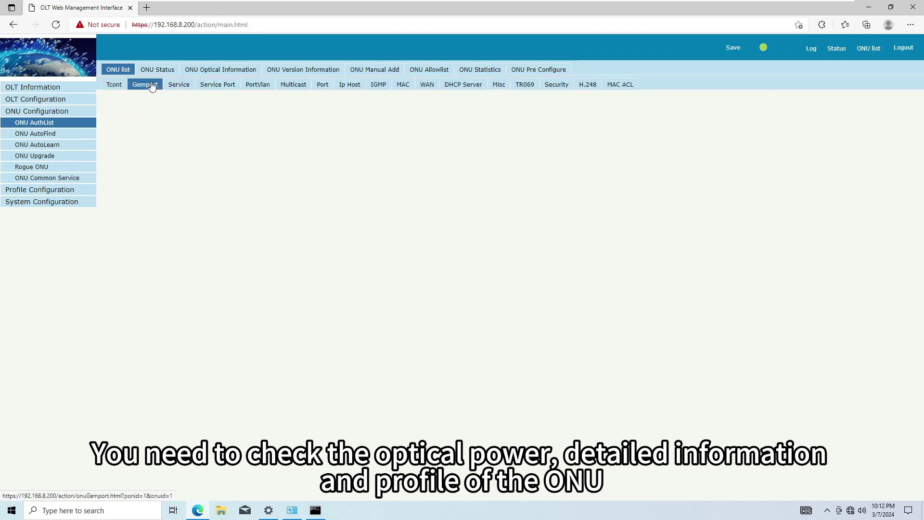
{"action": "left_click", "coordinate": [178, 87]}
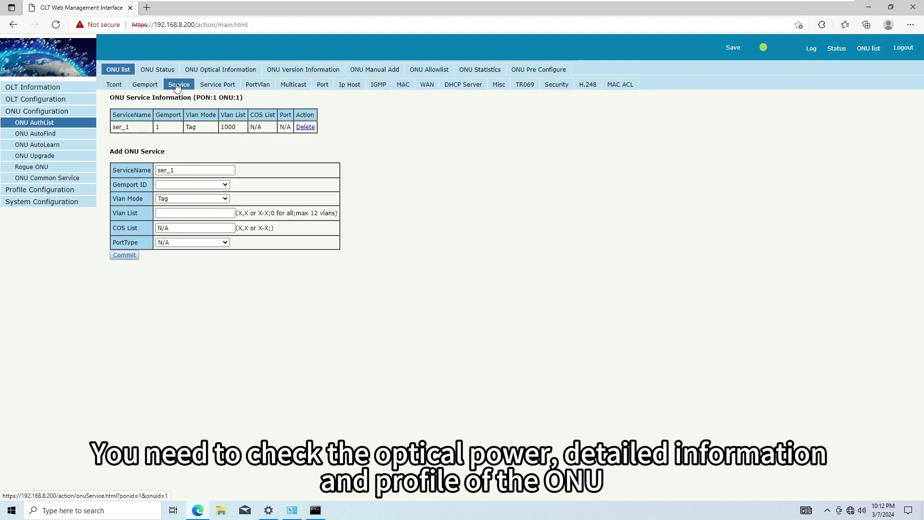
{"action": "left_click", "coordinate": [227, 91]}
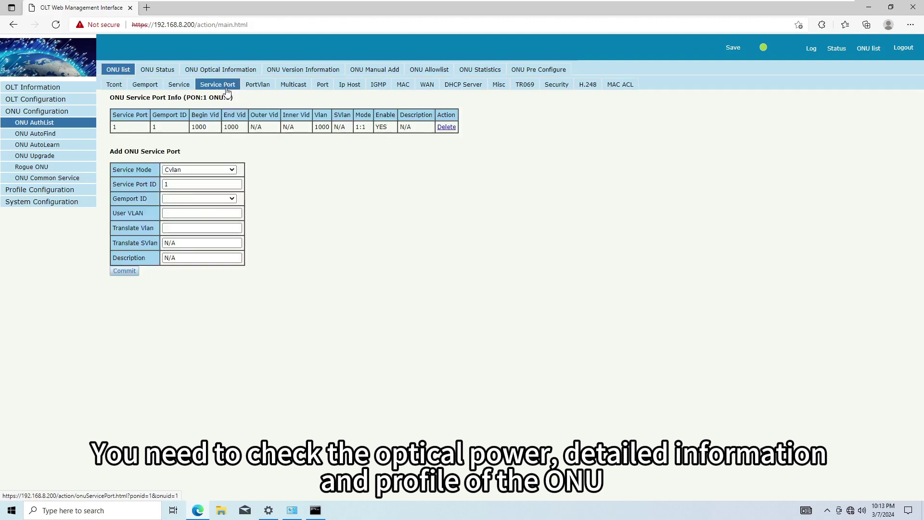
{"action": "left_click", "coordinate": [257, 90]}
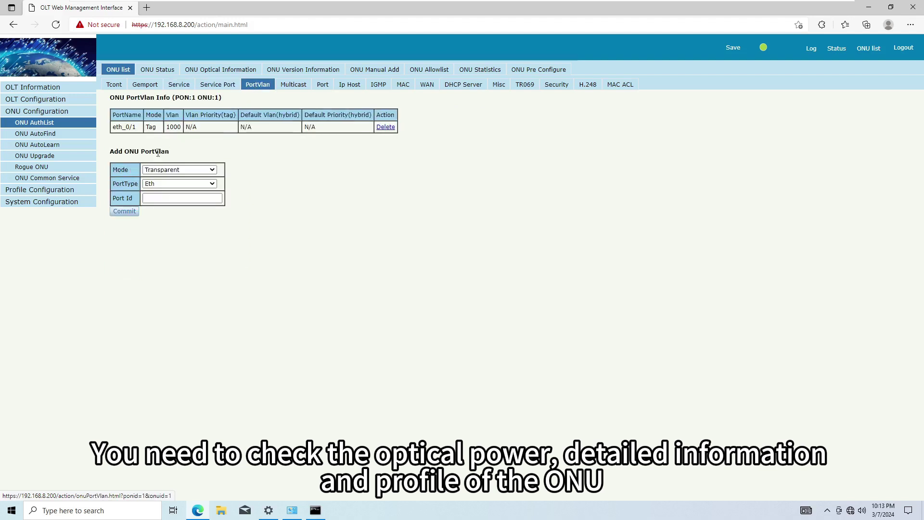
{"action": "left_click", "coordinate": [71, 191]}
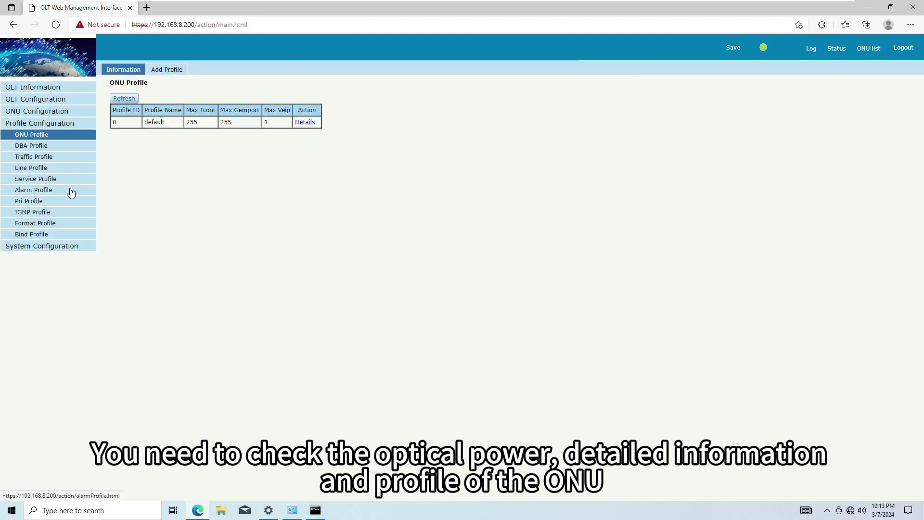
{"action": "left_click", "coordinate": [68, 234]}
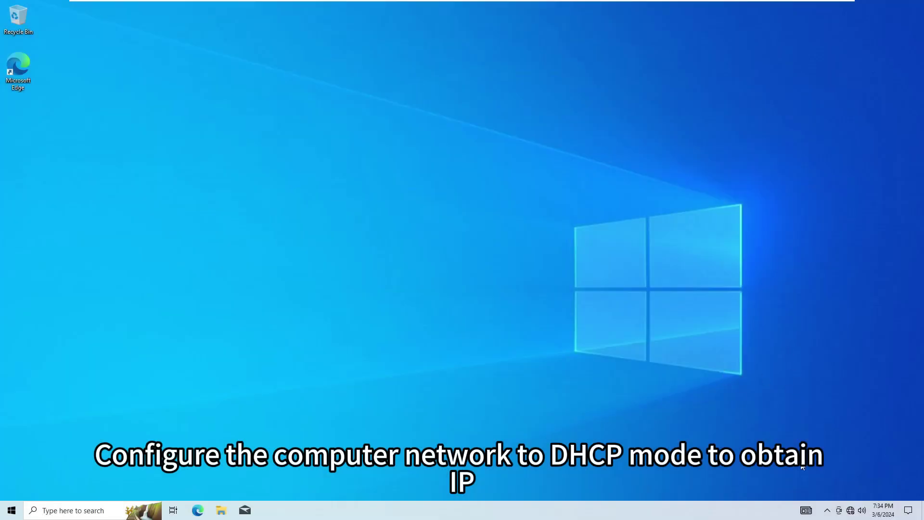
Open Ethernet0's connection status from Network settings' adapter options.
{"action": "left_click", "coordinate": [851, 511]}
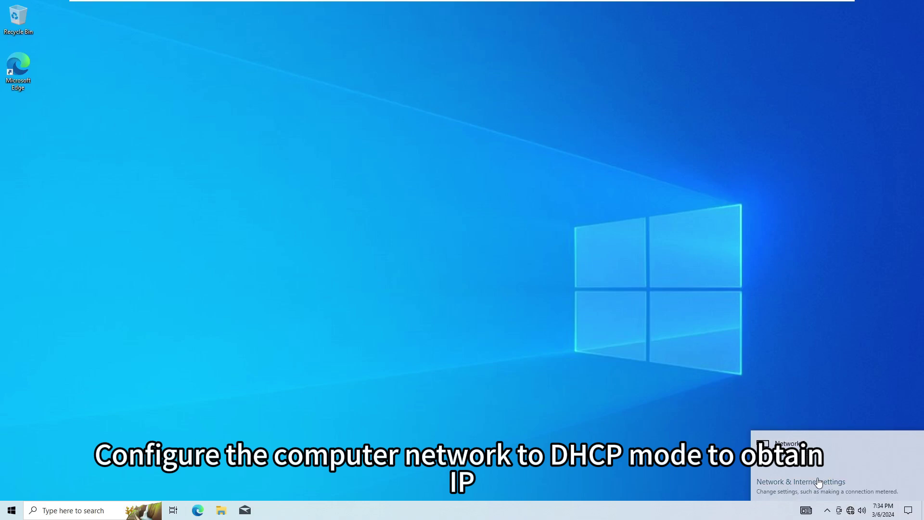
{"action": "left_click", "coordinate": [818, 482]}
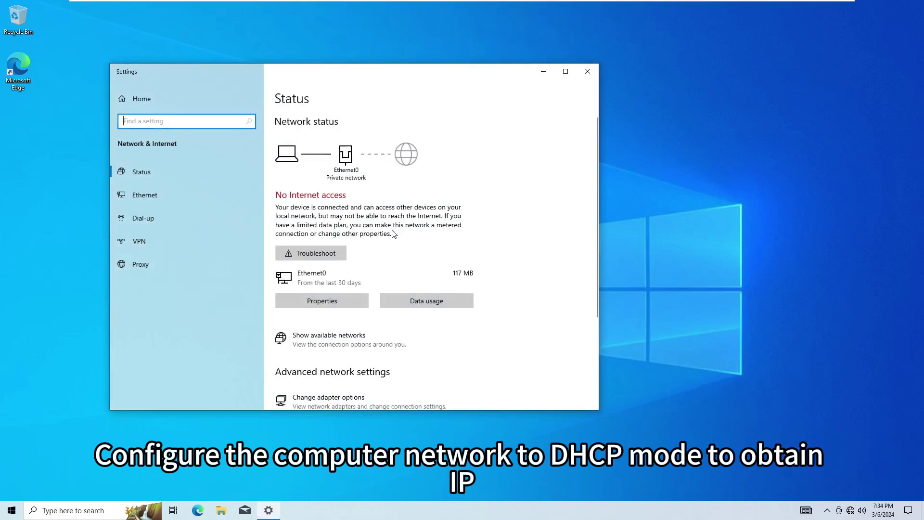
{"action": "scroll", "coordinate": [384, 324], "scroll_direction": "down", "scroll_amount": 2}
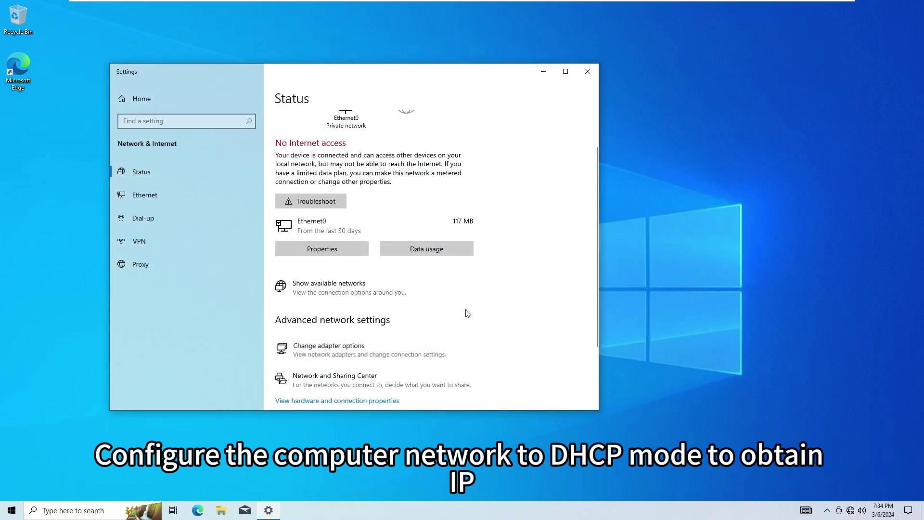
{"action": "left_click", "coordinate": [329, 346]}
{"action": "left_click", "coordinate": [223, 156]}
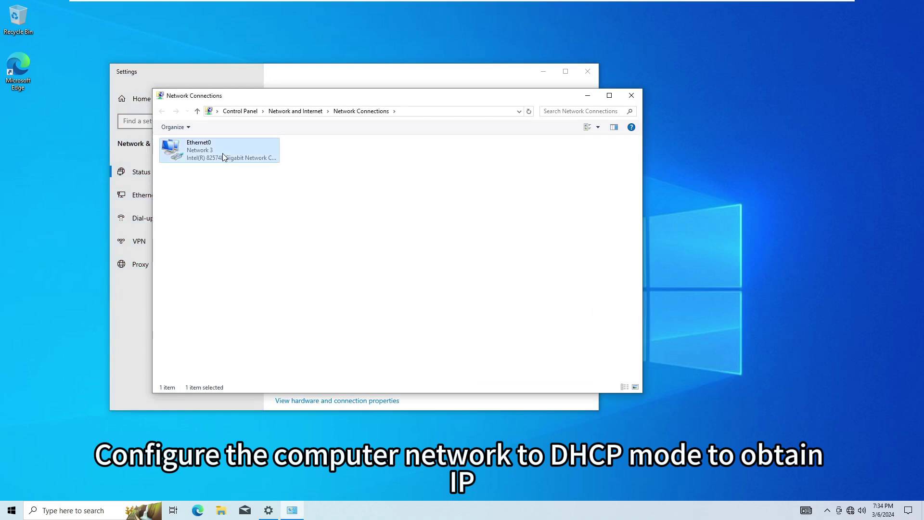
{"action": "double_click", "coordinate": [223, 156]}
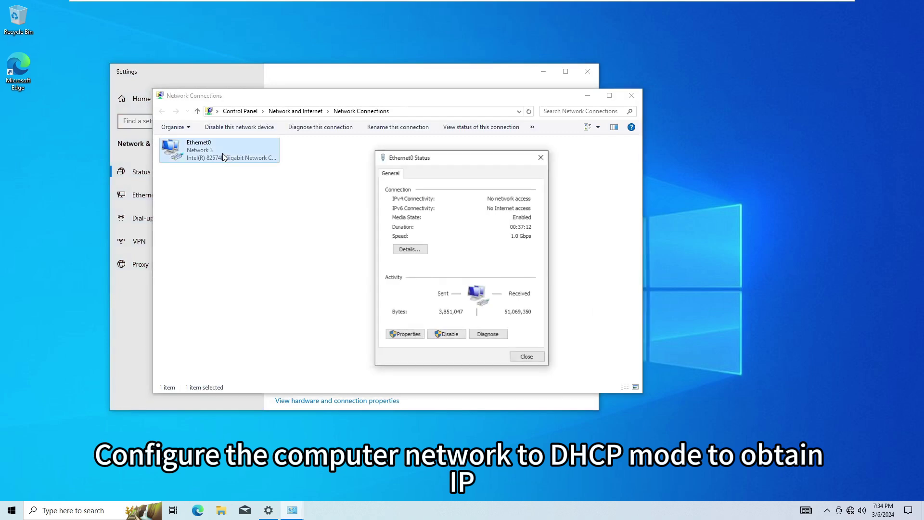
Set Ethernet0's IPv4 to obtain IP and DNS server addresses automatically.
{"action": "left_click", "coordinate": [403, 335]}
{"action": "left_click", "coordinate": [499, 268]}
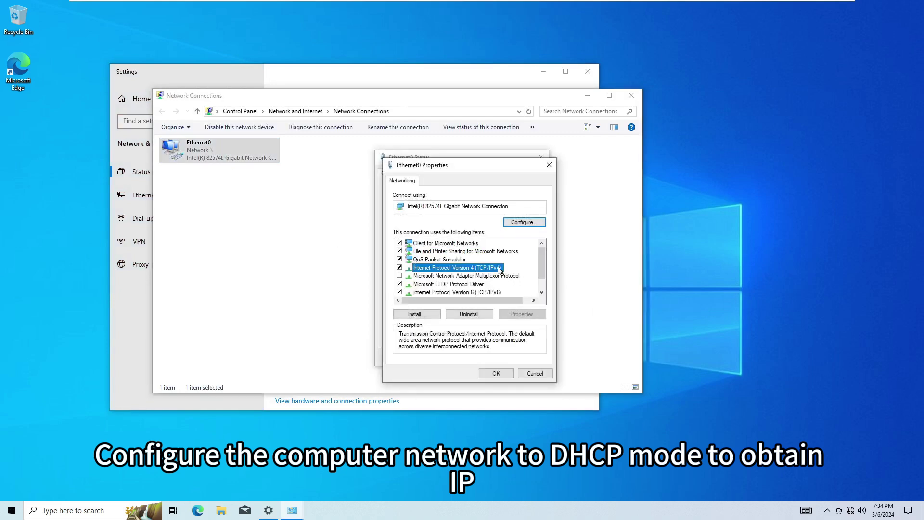
{"action": "double_click", "coordinate": [500, 269]}
{"action": "left_click", "coordinate": [416, 261]}
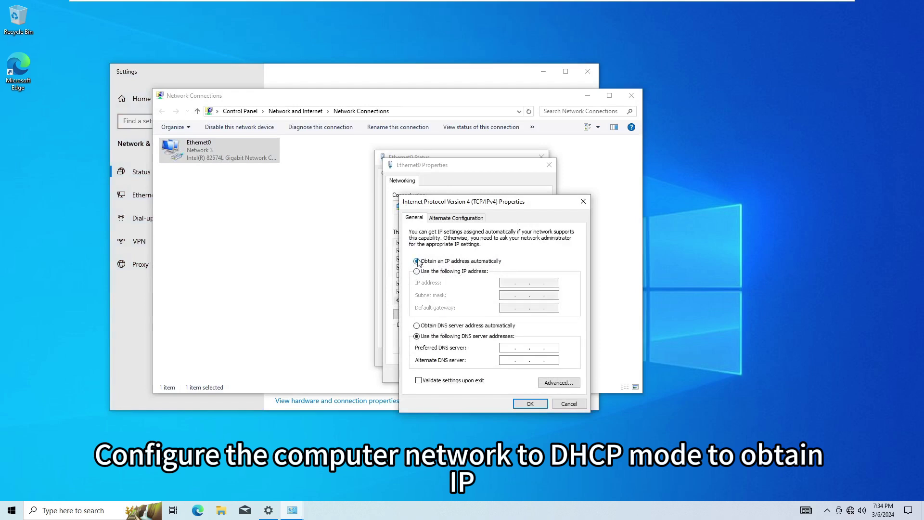
{"action": "left_click", "coordinate": [461, 328]}
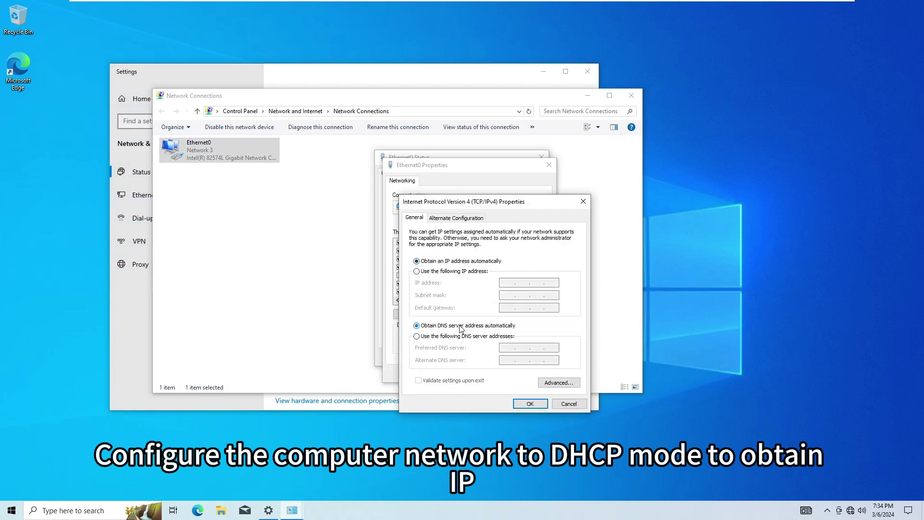
{"action": "left_click", "coordinate": [528, 403]}
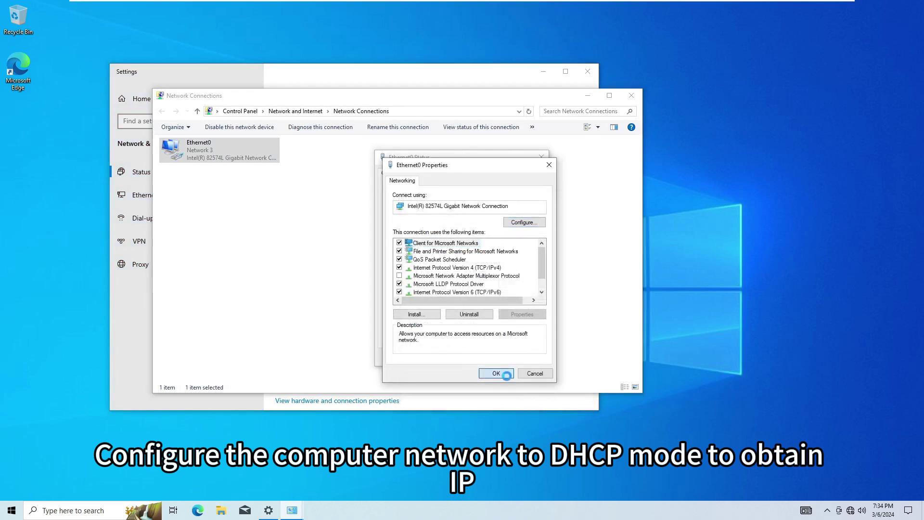
{"action": "left_click", "coordinate": [506, 375]}
{"action": "left_click", "coordinate": [527, 359]}
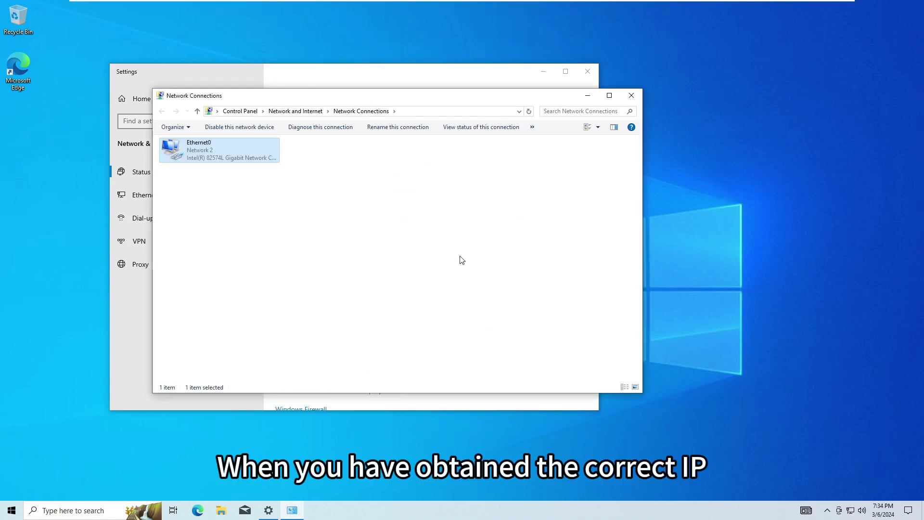
Verify in the connection details that Ethernet0 received 192.168.60.213 via DHCP.
{"action": "double_click", "coordinate": [268, 156]}
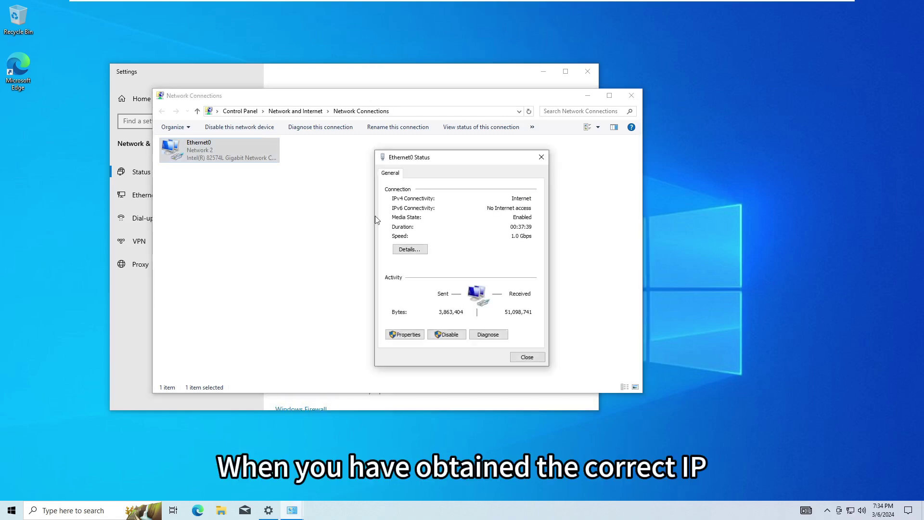
{"action": "left_click", "coordinate": [408, 249]}
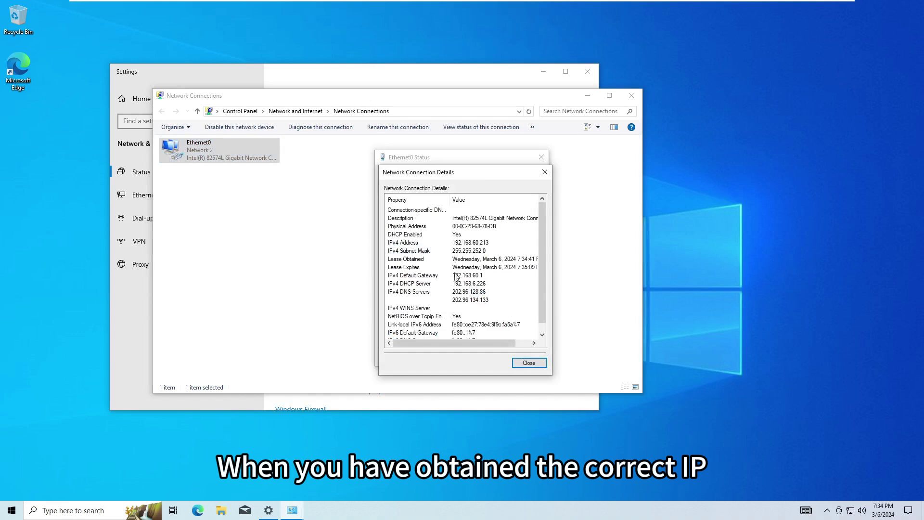
{"action": "left_click", "coordinate": [531, 366]}
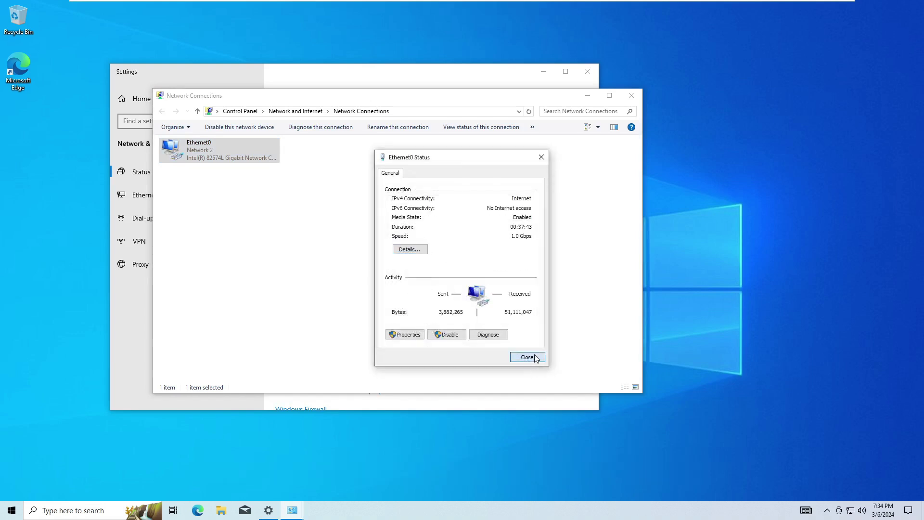
{"action": "left_click", "coordinate": [528, 356]}
{"action": "left_click", "coordinate": [26, 64]}
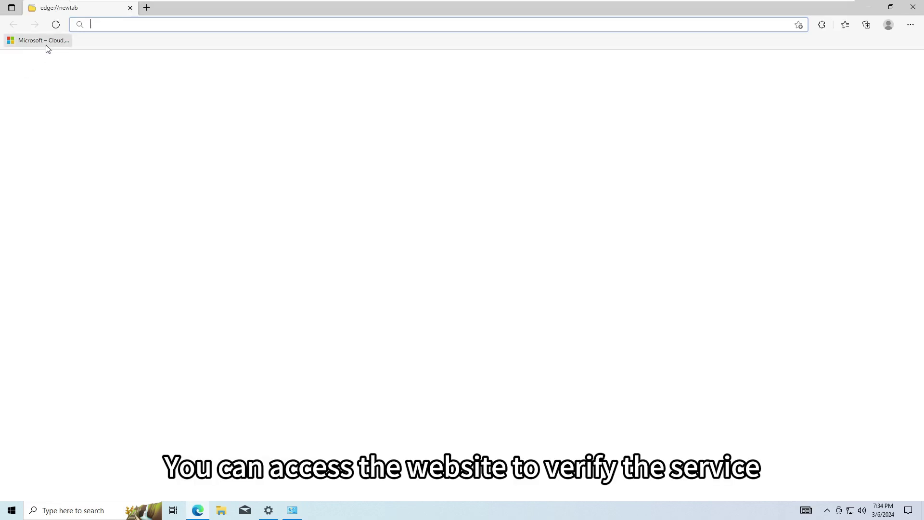
Load microsoft.com from the Microsoft favorite in Edge and check its address.
{"action": "left_click", "coordinate": [45, 41]}
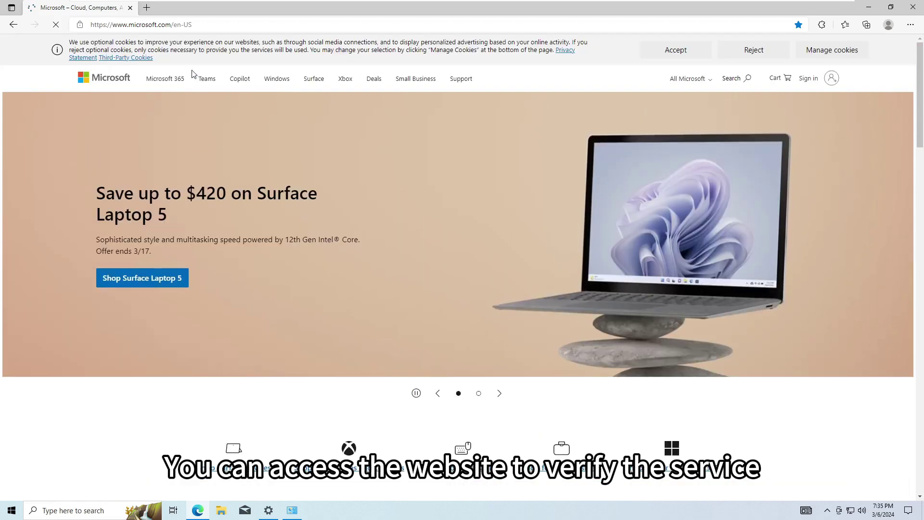
{"action": "left_click_drag", "start_coordinate": [171, 25], "coordinate": [112, 24]}
{"action": "left_click", "coordinate": [220, 26]}
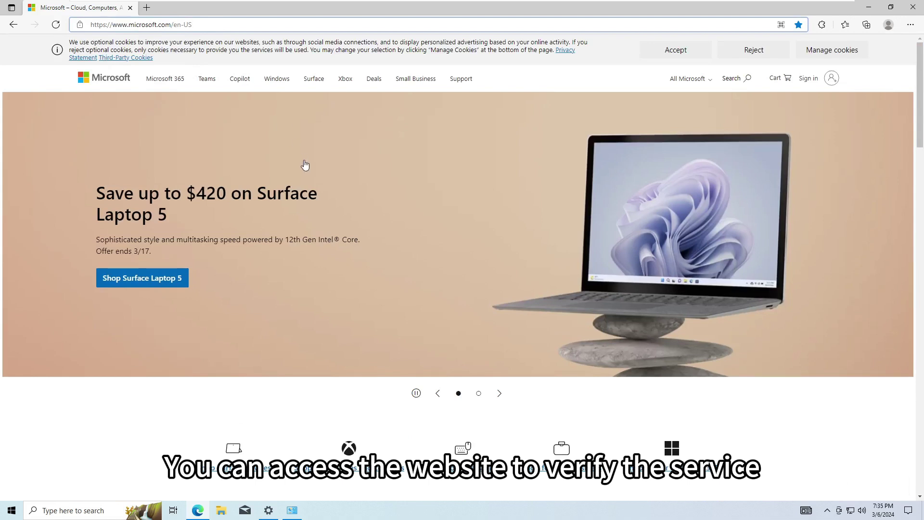
{"action": "key", "text": "super+r"}
{"action": "type", "text": "cmd"}
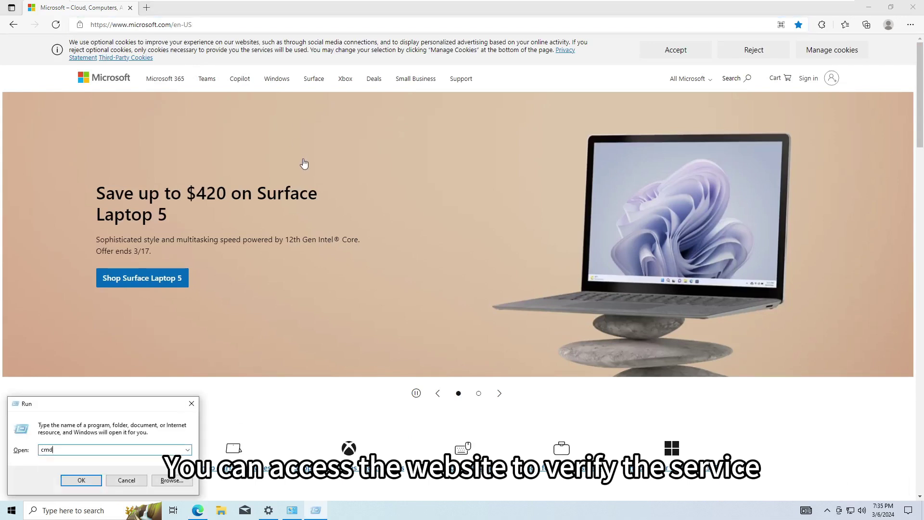
{"action": "key", "text": "Return"}
{"action": "type", "text": "p"}
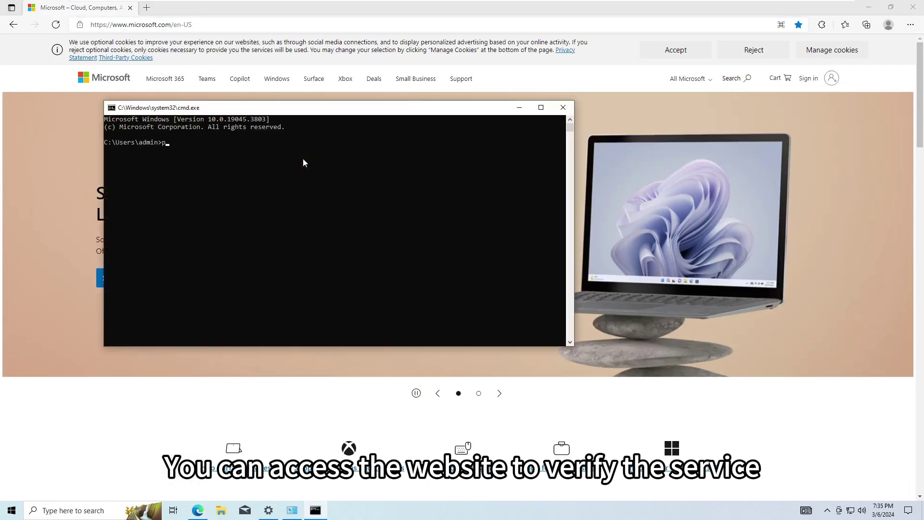
{"action": "type", "text": "ing www.microsoft.com"}
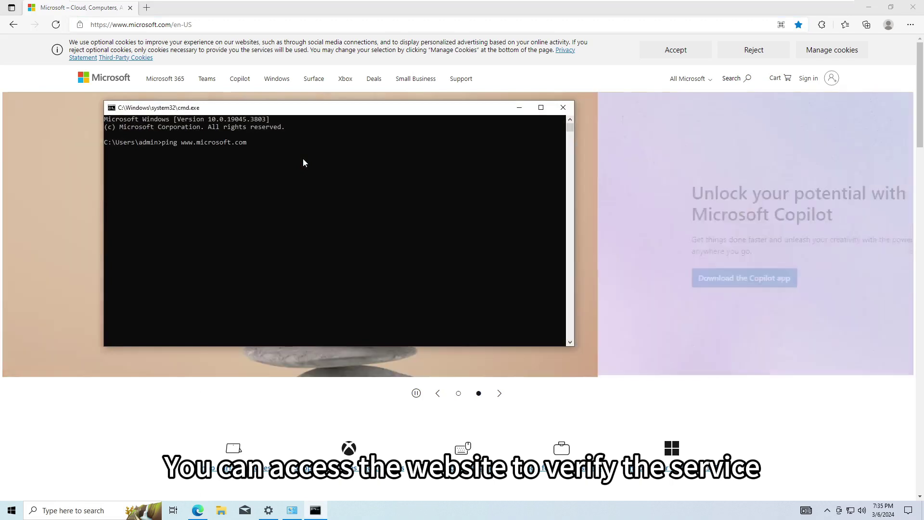
{"action": "key", "text": "Return"}
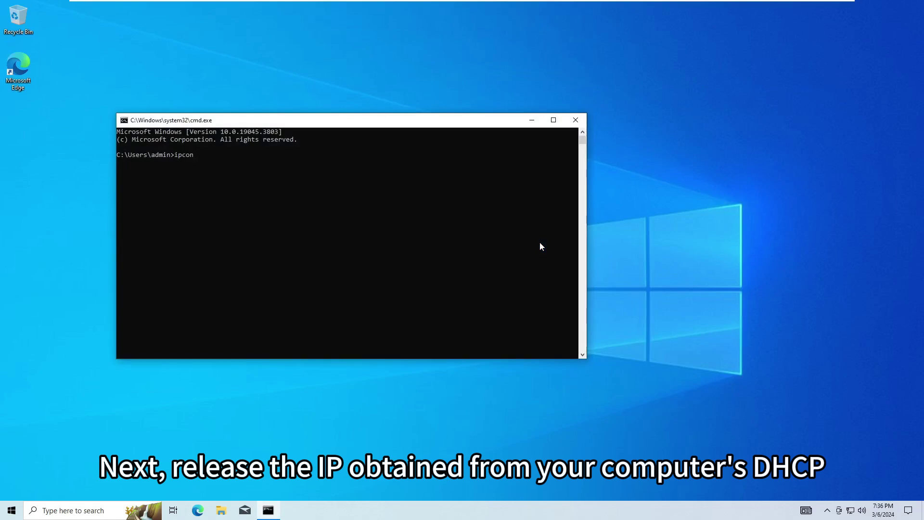
Check the 192.168.60.213 address with ipconfig, release it, then view the network status.
{"action": "type", "text": "g"}
{"action": "key", "text": "Return"}
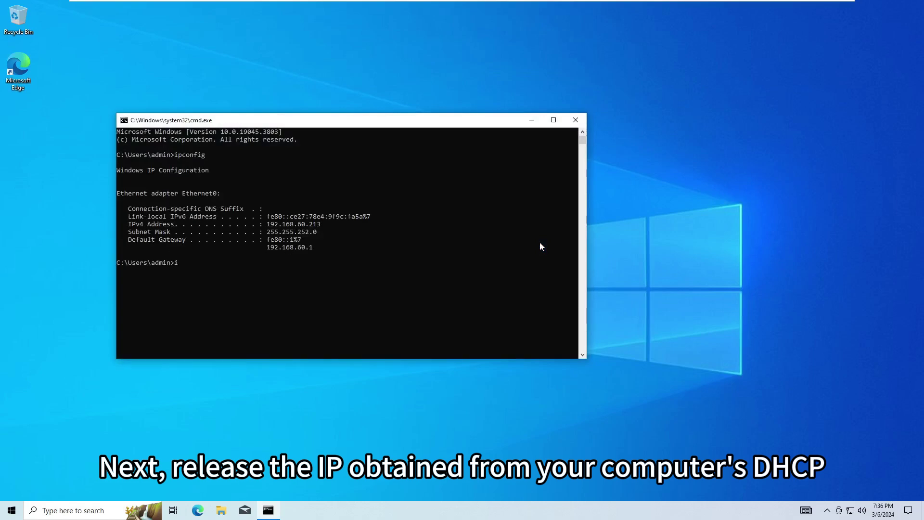
{"action": "type", "text": "ipconfig /release"}
{"action": "key", "text": "Return"}
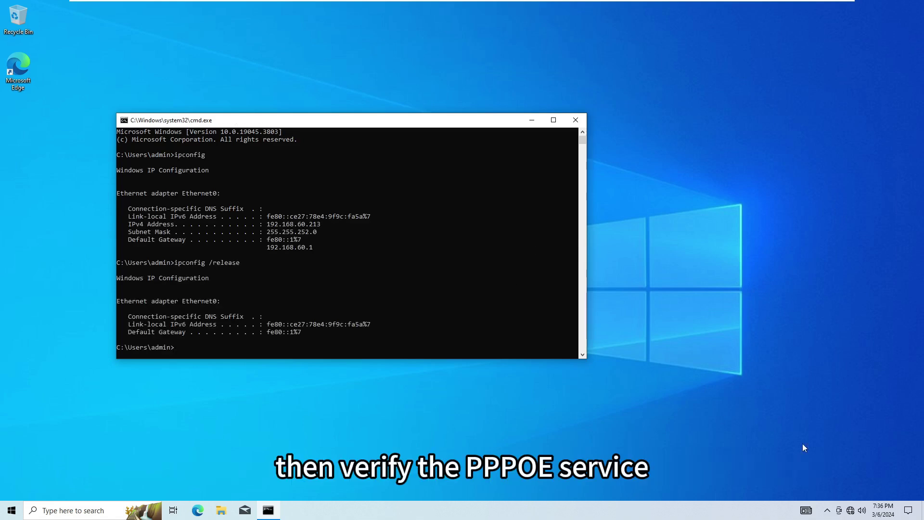
{"action": "left_click", "coordinate": [850, 510]}
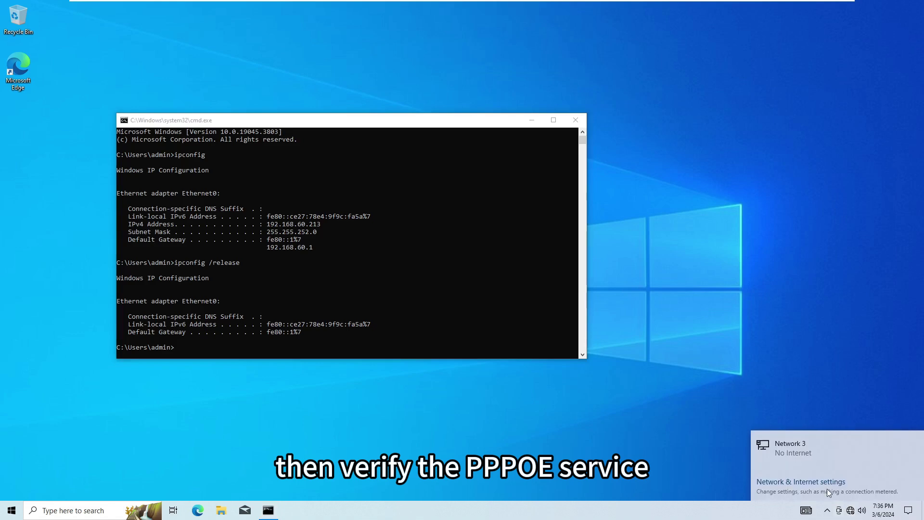
Start a new Connect to the Internet setup using Broadband (PPPoE) from the Dial-up settings.
{"action": "left_click", "coordinate": [826, 489]}
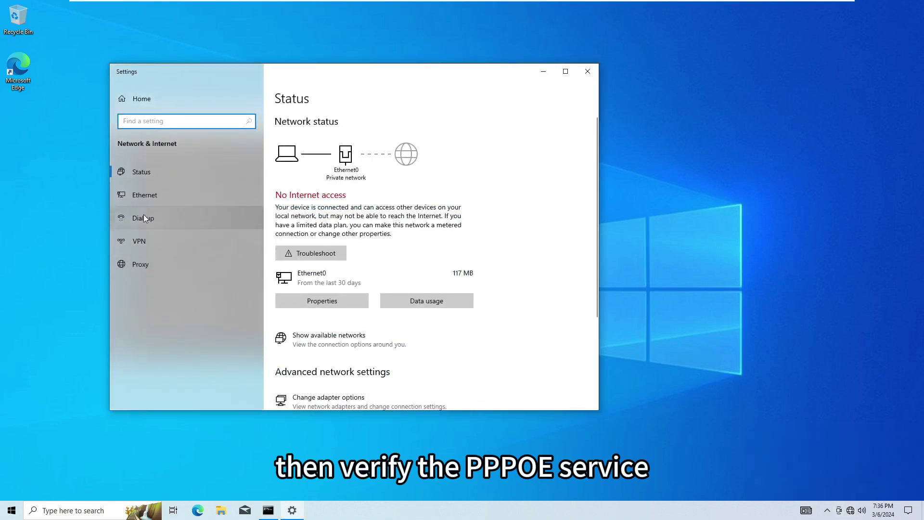
{"action": "left_click", "coordinate": [144, 215]}
{"action": "left_click", "coordinate": [296, 123]}
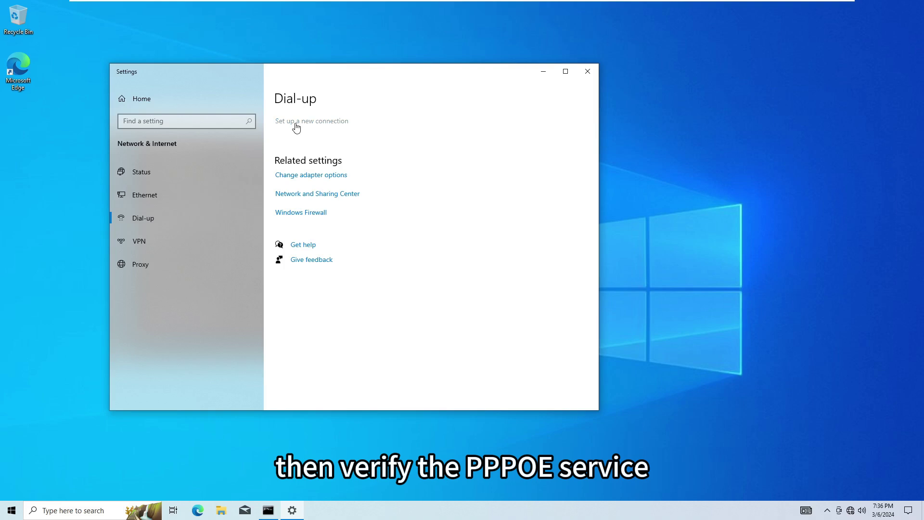
{"action": "left_click", "coordinate": [540, 346]}
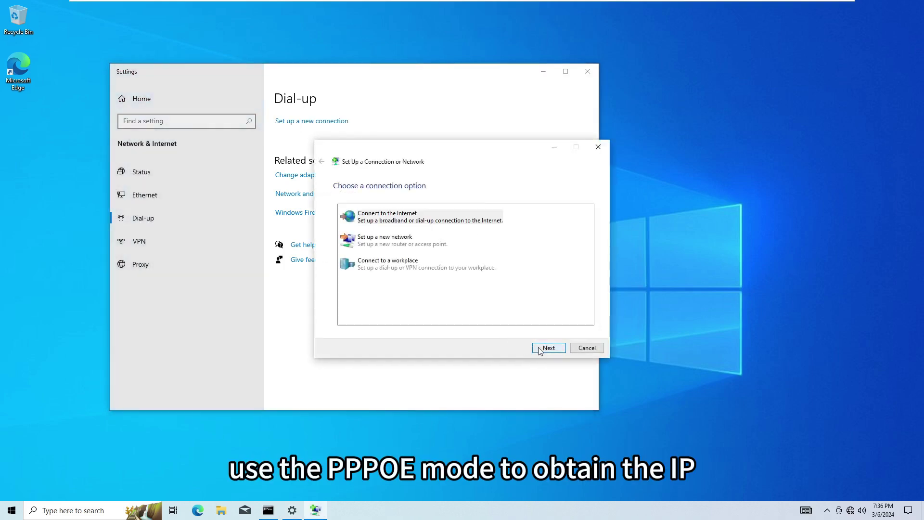
{"action": "left_click", "coordinate": [449, 224]}
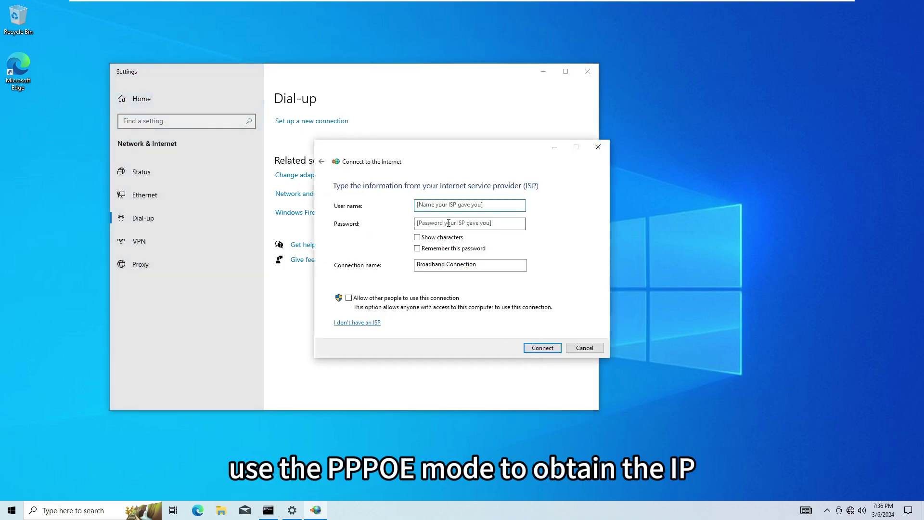
Enter the ISP user name and password, remember and share it, then connect.
{"action": "left_click", "coordinate": [417, 237]}
{"action": "left_click", "coordinate": [416, 248]}
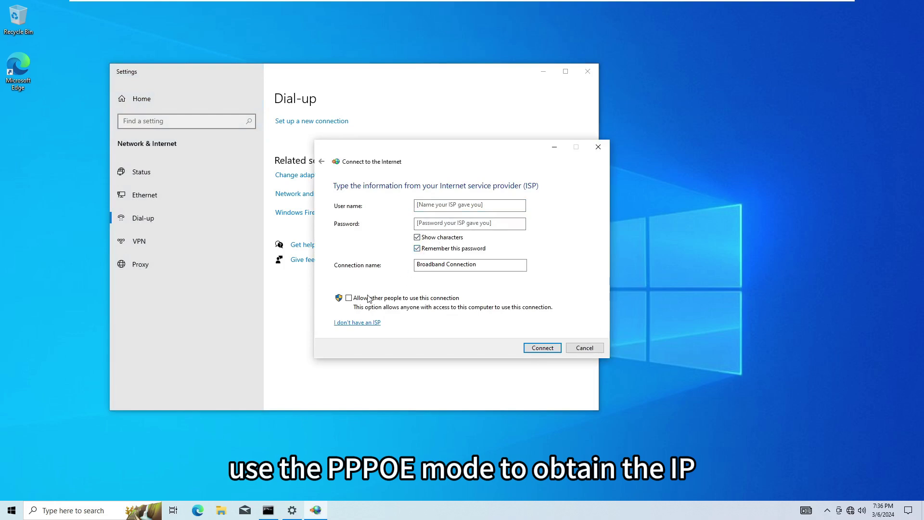
{"action": "left_click", "coordinate": [352, 298]}
{"action": "left_click", "coordinate": [447, 207]}
{"action": "type", "text": "GPON_TEST"}
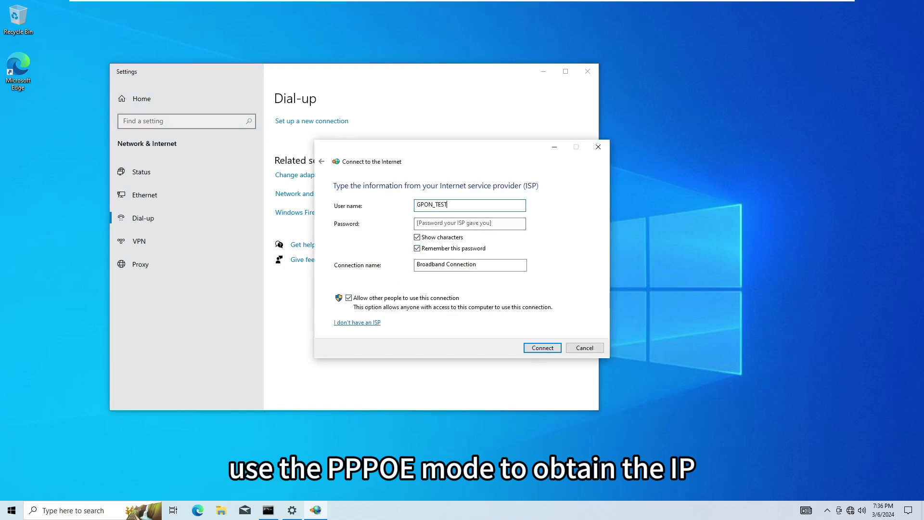
{"action": "key", "text": "Tab"}
{"action": "type", "text": "GP"}
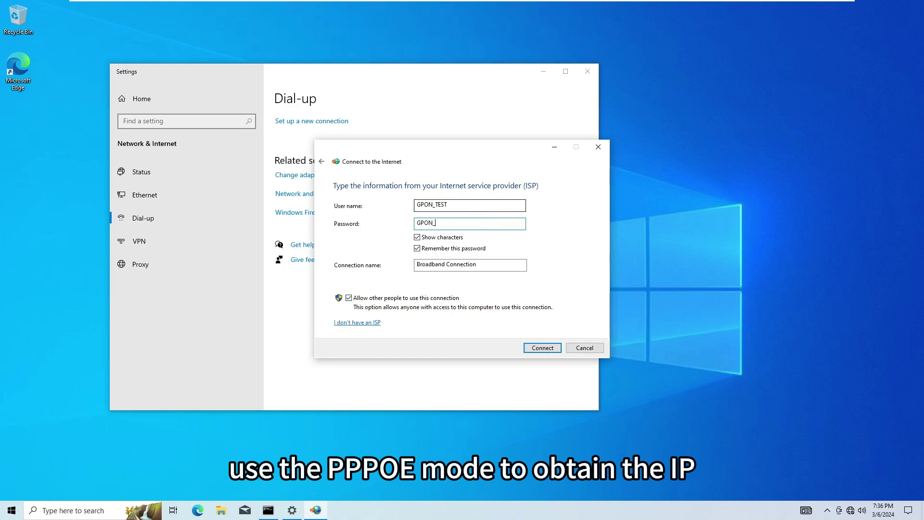
{"action": "type", "text": "ON_TEST"}
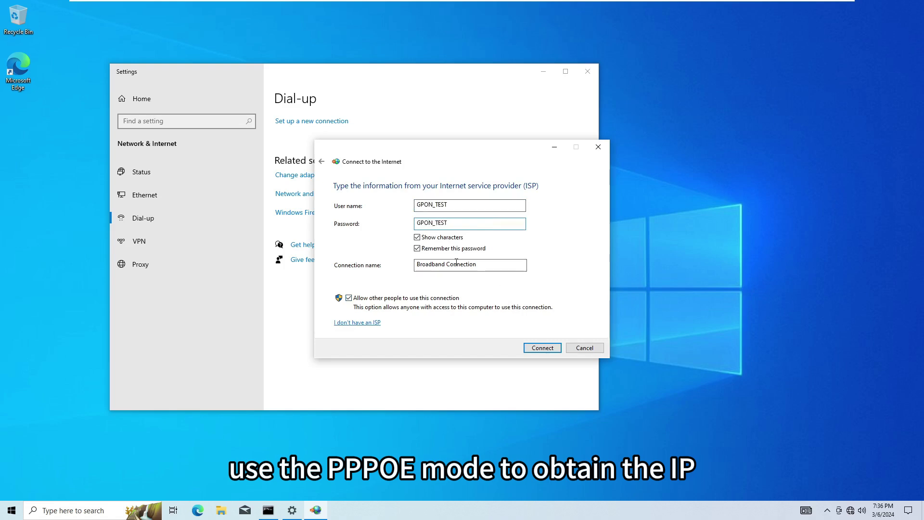
{"action": "left_click", "coordinate": [543, 348]}
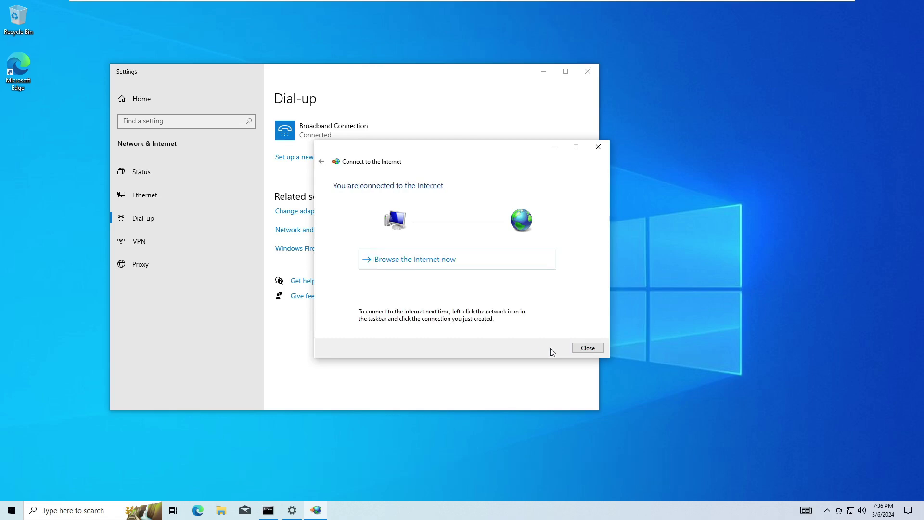
{"action": "left_click", "coordinate": [578, 350]}
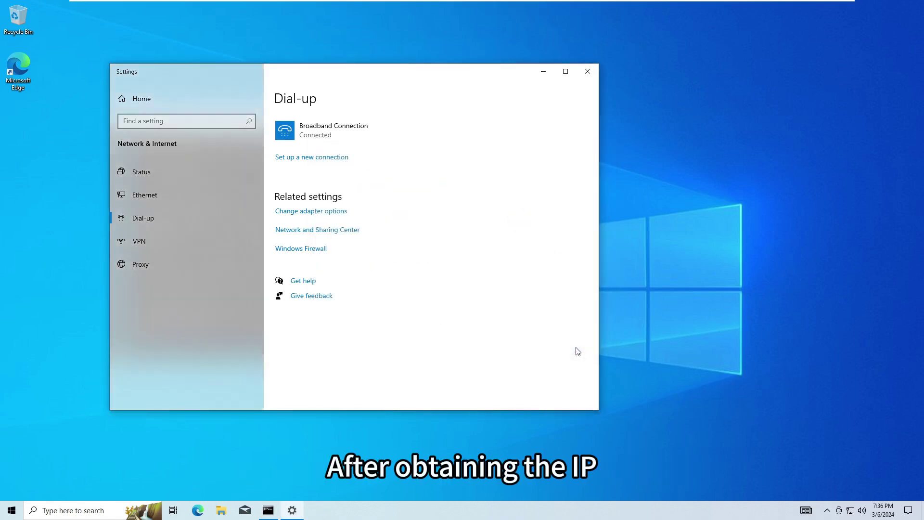
{"action": "double_click", "coordinate": [10, 72]}
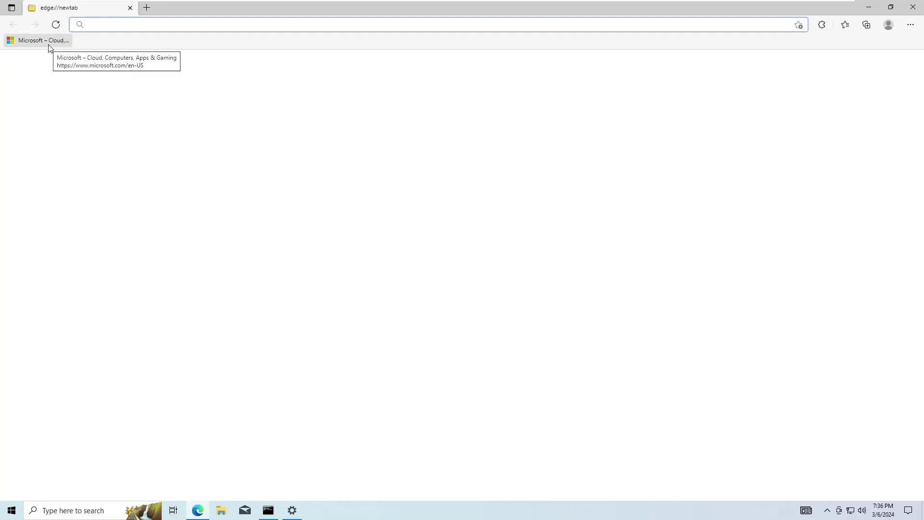
{"action": "left_click", "coordinate": [49, 44]}
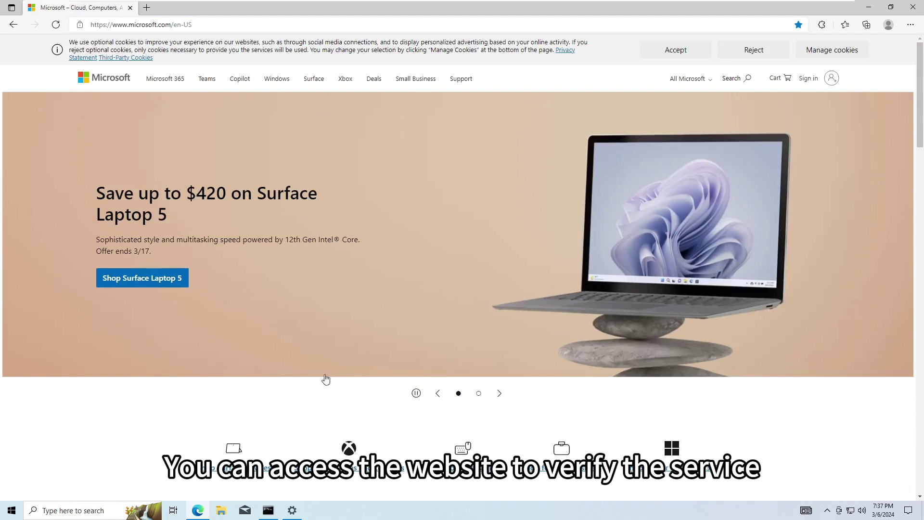
{"action": "left_click", "coordinate": [270, 516]}
{"action": "left_click", "coordinate": [288, 301]}
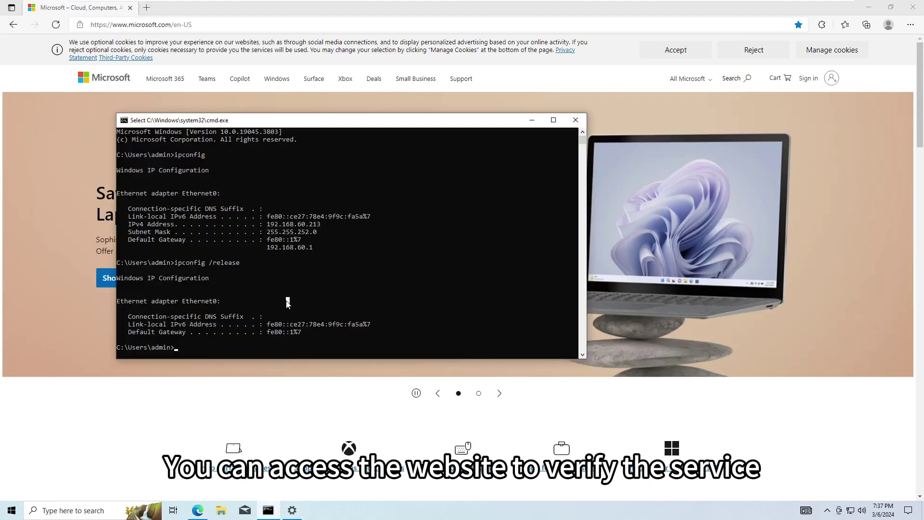
{"action": "type", "text": "P"}
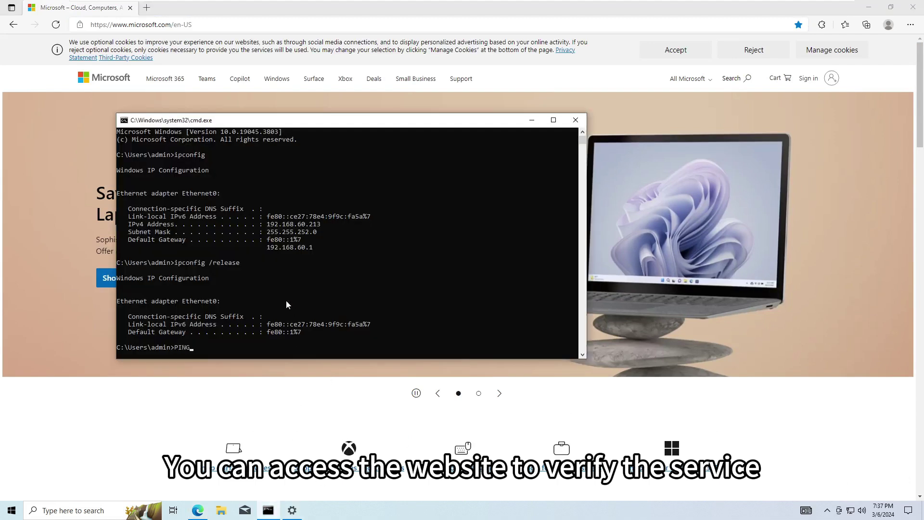
{"action": "key", "text": "BackSpace"}
{"action": "type", "text": "ping"}
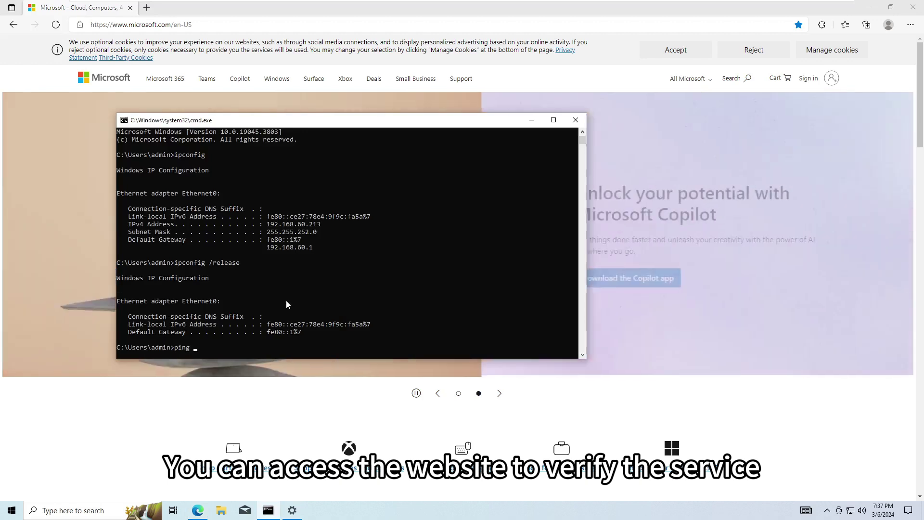
{"action": "type", "text": " www.microsoft.com"}
{"action": "key", "text": "Return"}
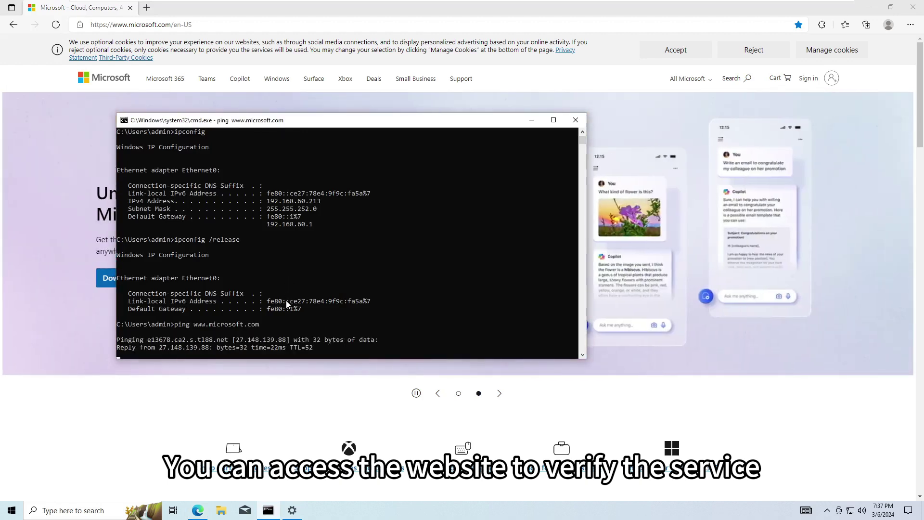